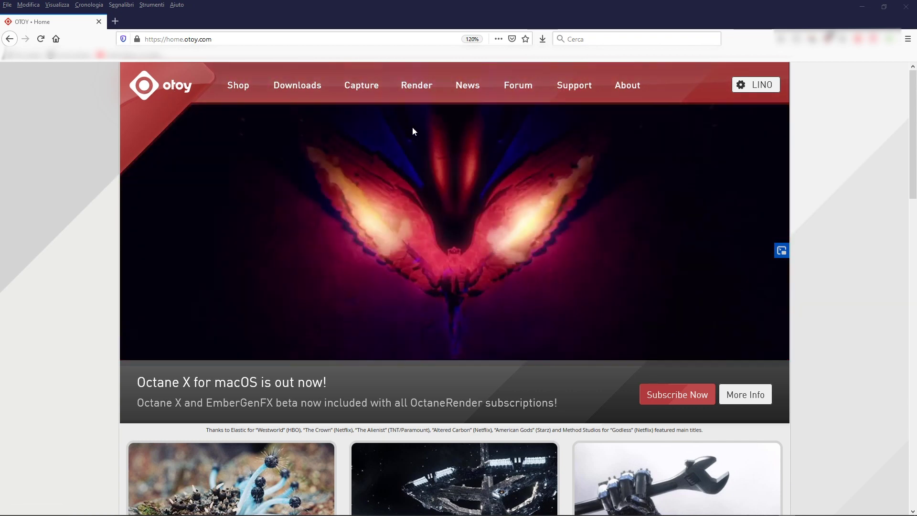
# Step: Open the OctaneRender product page from the Render menu in the OTOY site header
pyautogui.moveTo(420, 91)
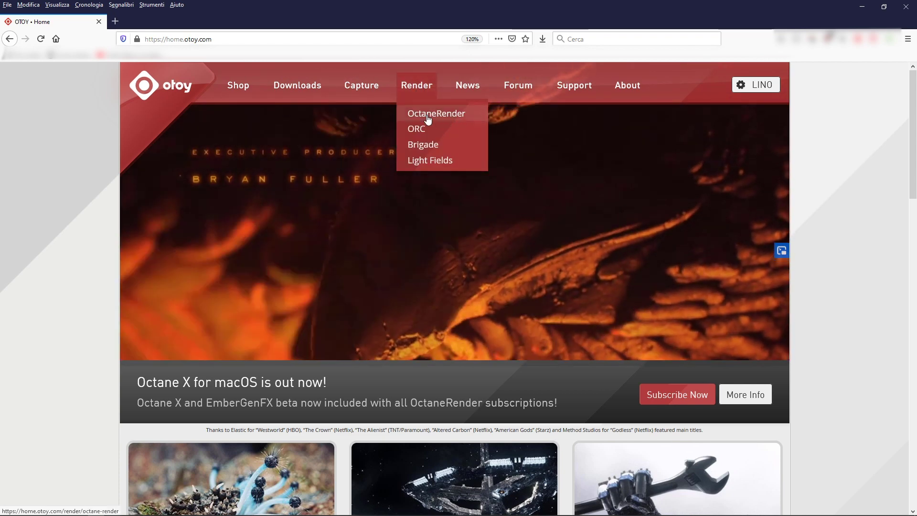
pyautogui.click(448, 116)
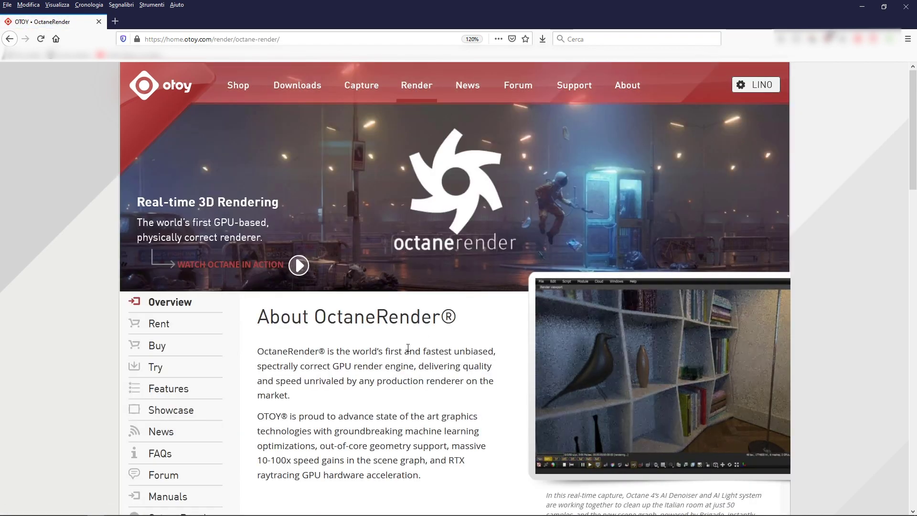
# Step: Go to the Try OctaneRender Today page from the sidebar
pyautogui.scroll(-2, 341, 384)
pyautogui.scroll(-3, 341, 384)
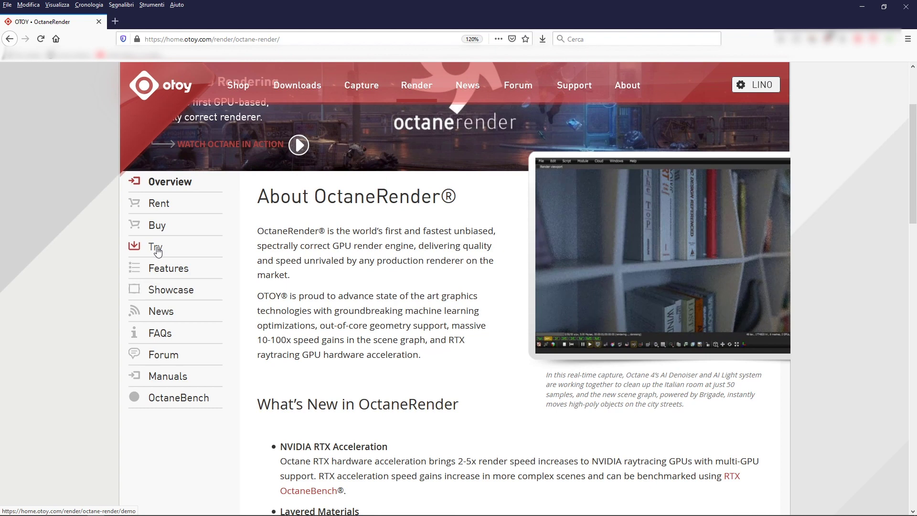
pyautogui.click(157, 249)
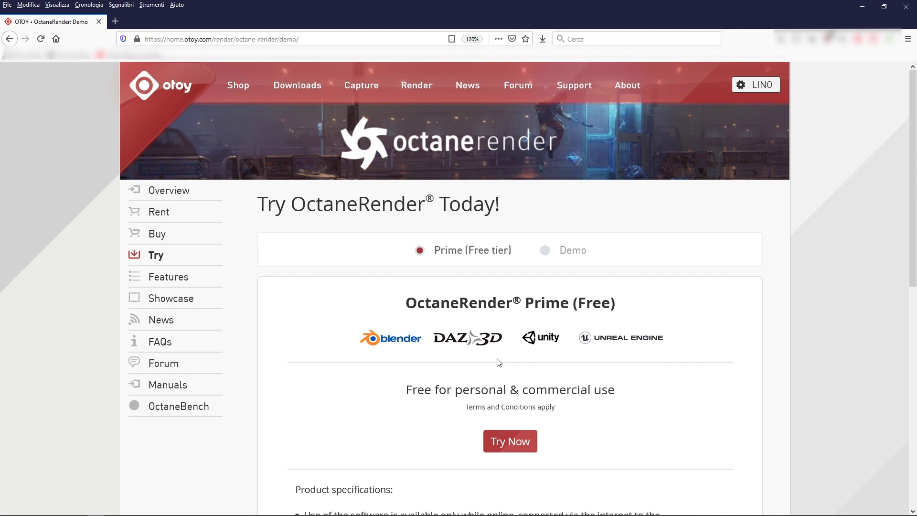
# Step: Review the Prime tier specifications and start signing up for the free Prime tier
pyautogui.scroll(-5, 605, 421)
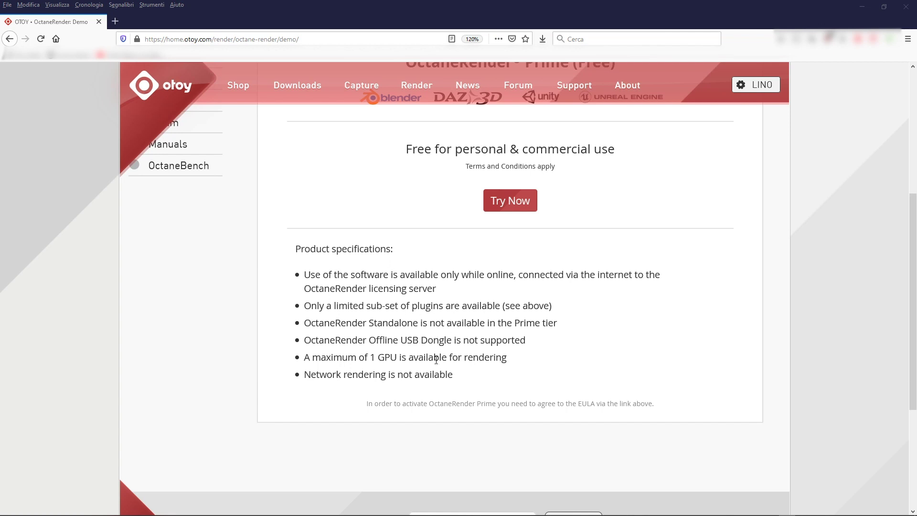
pyautogui.scroll(2, 526, 371)
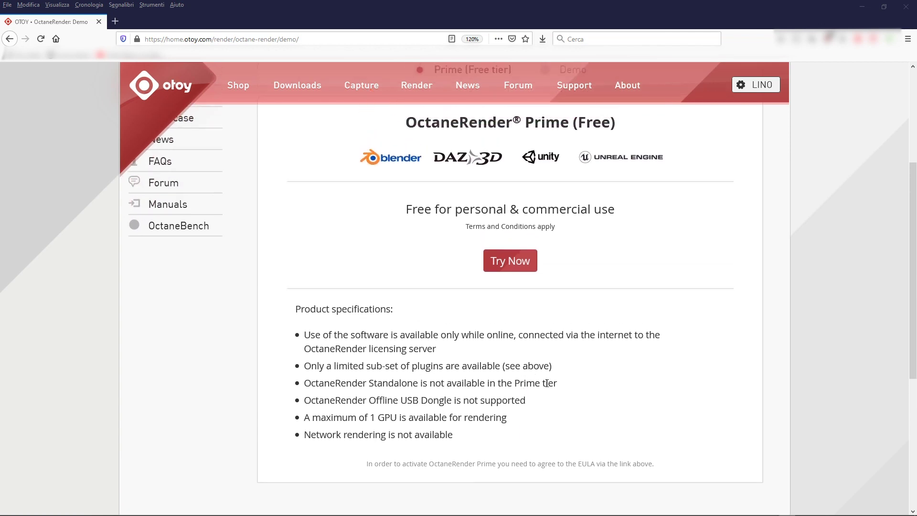
pyautogui.scroll(1, 606, 403)
pyautogui.scroll(-2, 605, 403)
pyautogui.scroll(2, 607, 404)
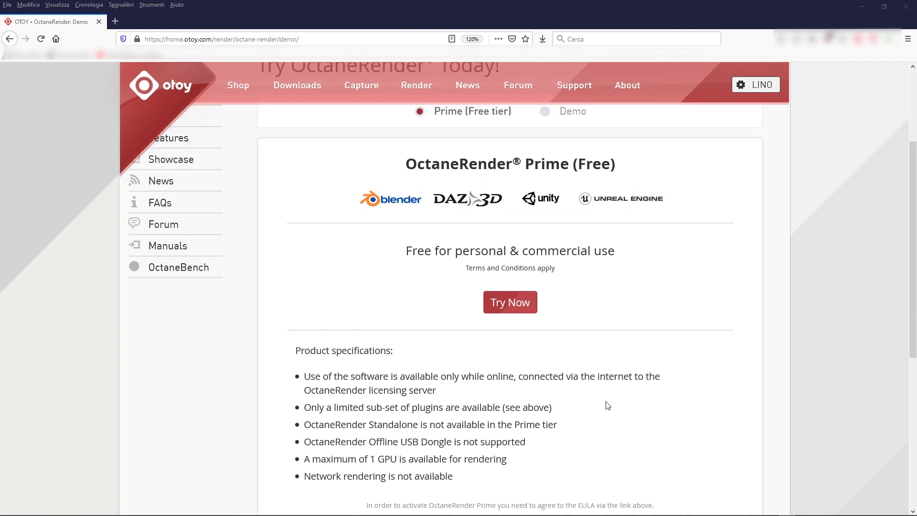
pyautogui.scroll(2, 605, 403)
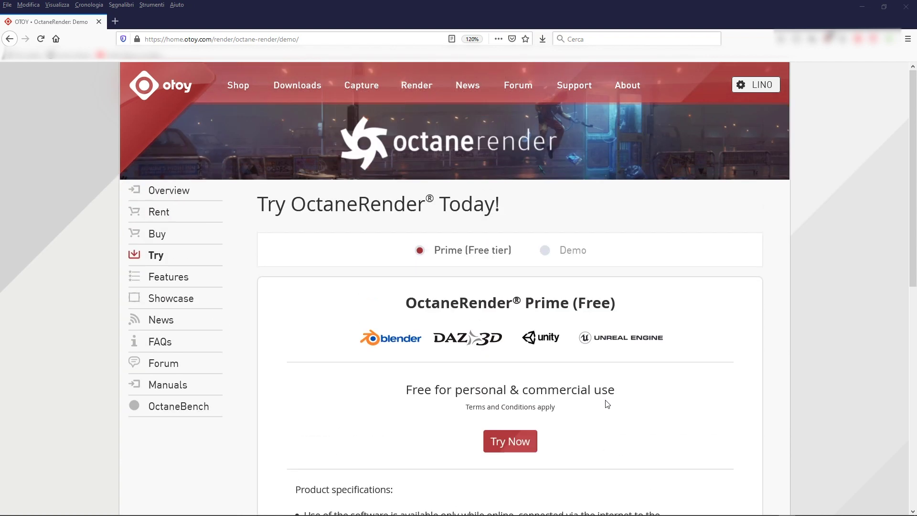
pyautogui.click(503, 444)
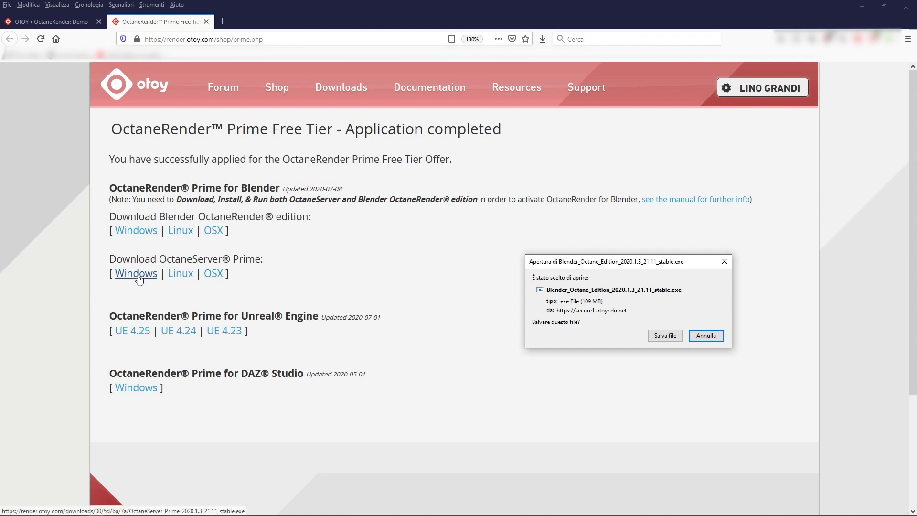
# Step: Request the OctaneServer Prime Windows download, then cancel both the OctaneServer and Blender download prompts
pyautogui.click(139, 279)
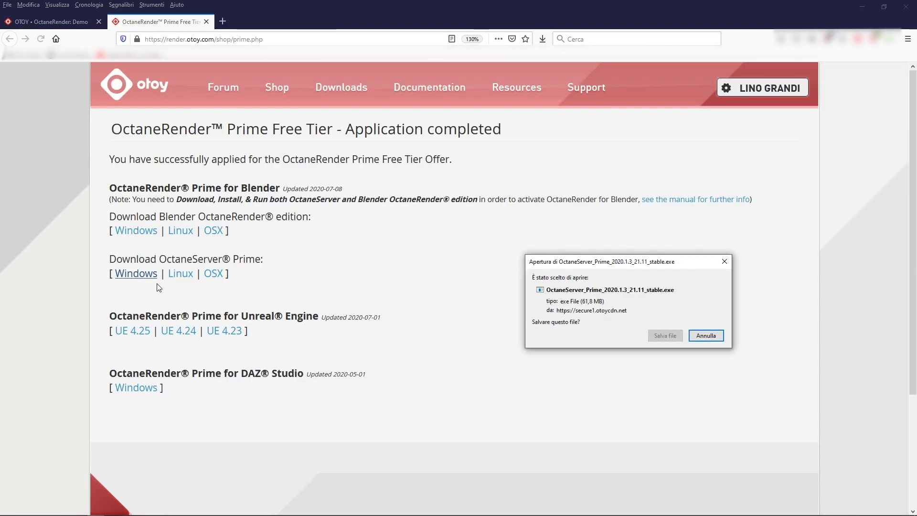
pyautogui.click(713, 335)
pyautogui.click(712, 335)
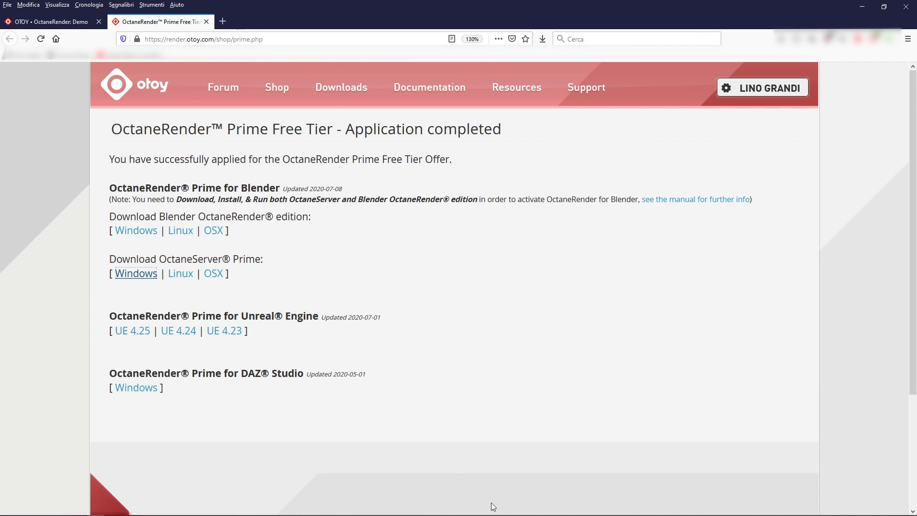
# Step: Navigate back to home.otoy.com in Firefox
pyautogui.moveTo(493, 512)
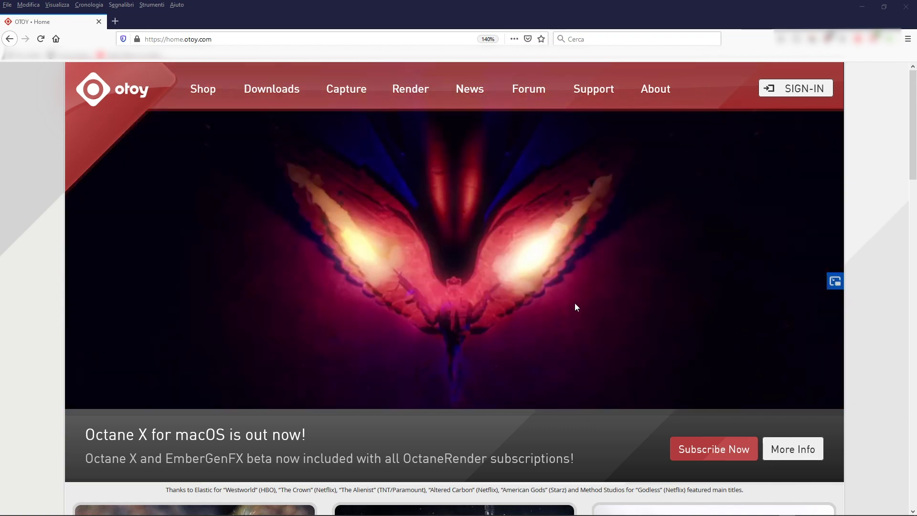
pyautogui.moveTo(741, 511)
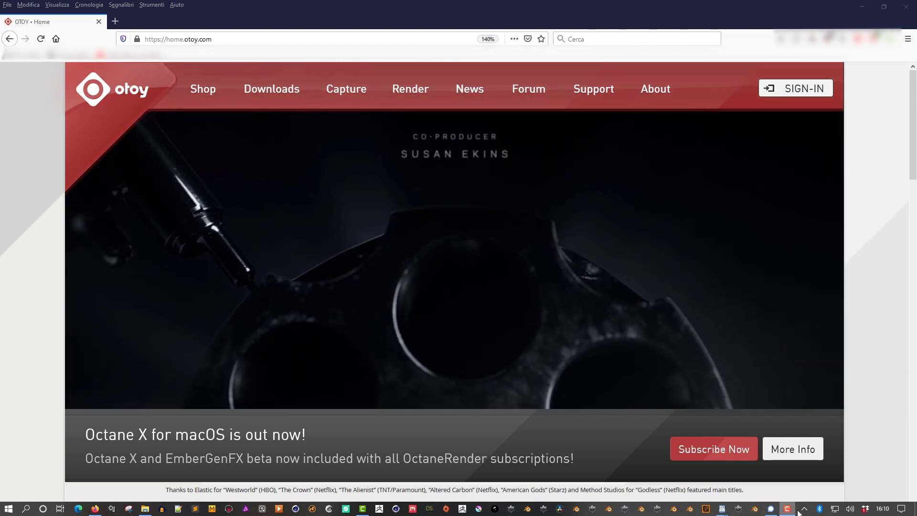
# Step: Start Blender Octane Edition from the hidden system tray icons on the taskbar
pyautogui.click(805, 510)
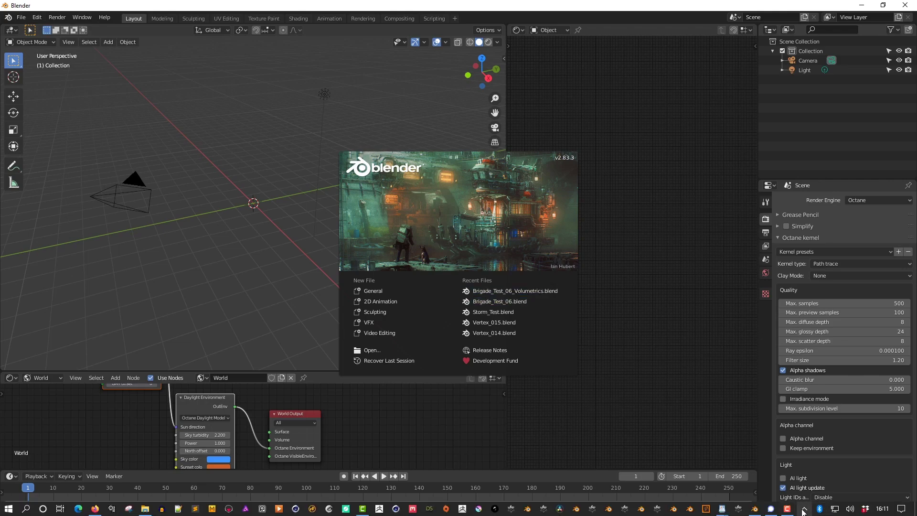
pyautogui.click(805, 509)
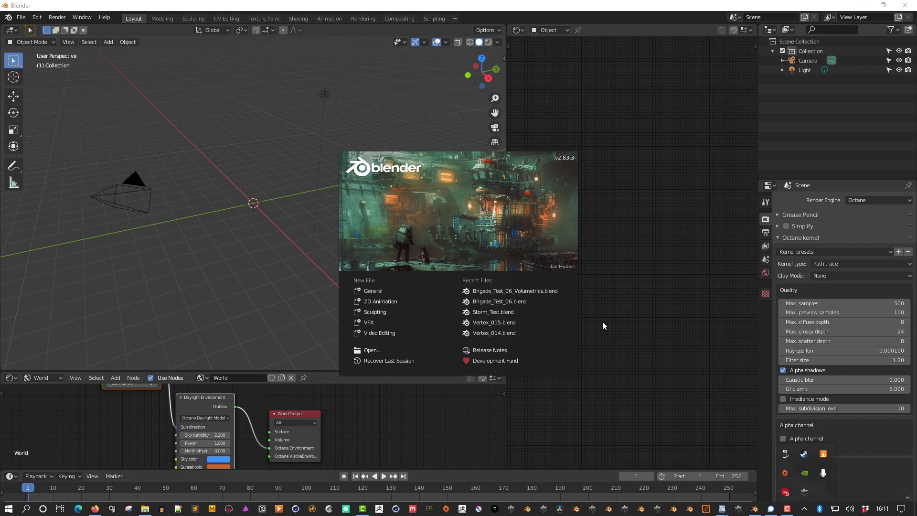
# Step: Close the tray popup and dismiss Blender's splash screen to reveal the default scene
pyautogui.click(477, 11)
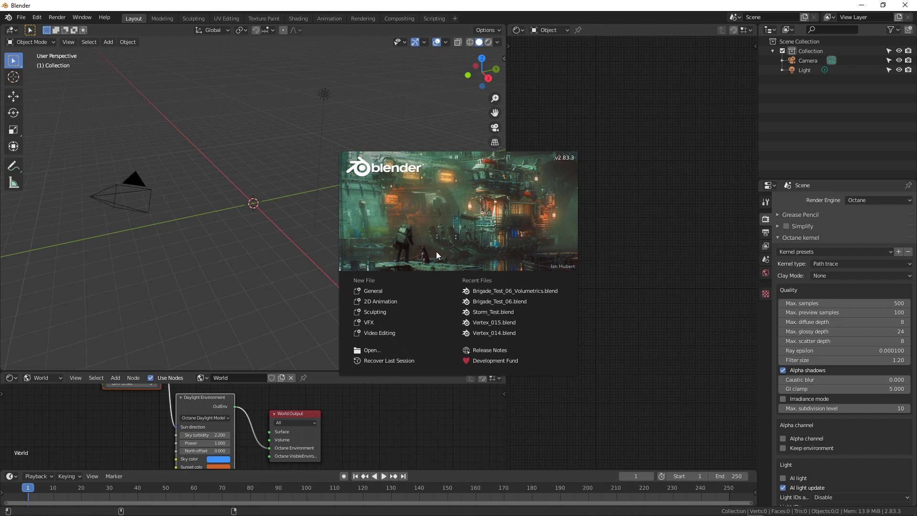
pyautogui.click(256, 250)
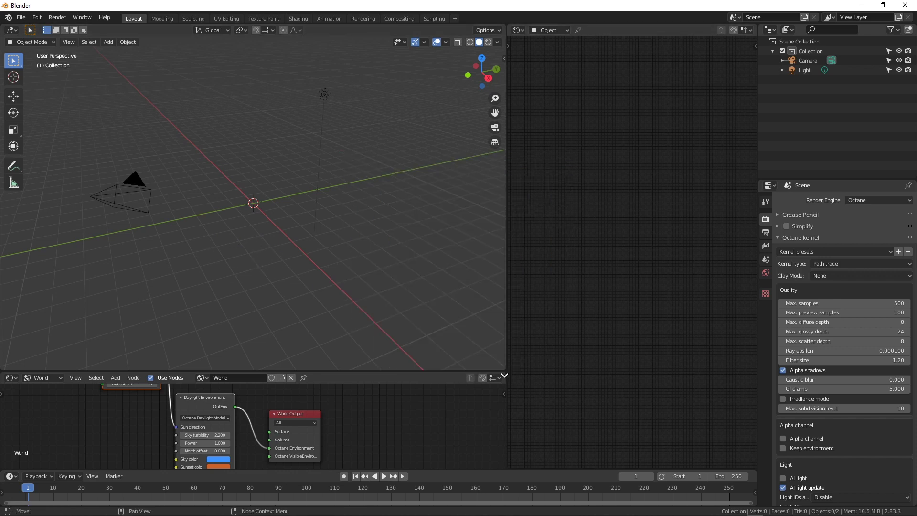
# Step: Merge the World node editor into the 3D viewport and set the render engine to Octane
pyautogui.moveTo(504, 373); pyautogui.dragTo(554, 442)
pyautogui.moveTo(505, 466); pyautogui.dragTo(547, 467)
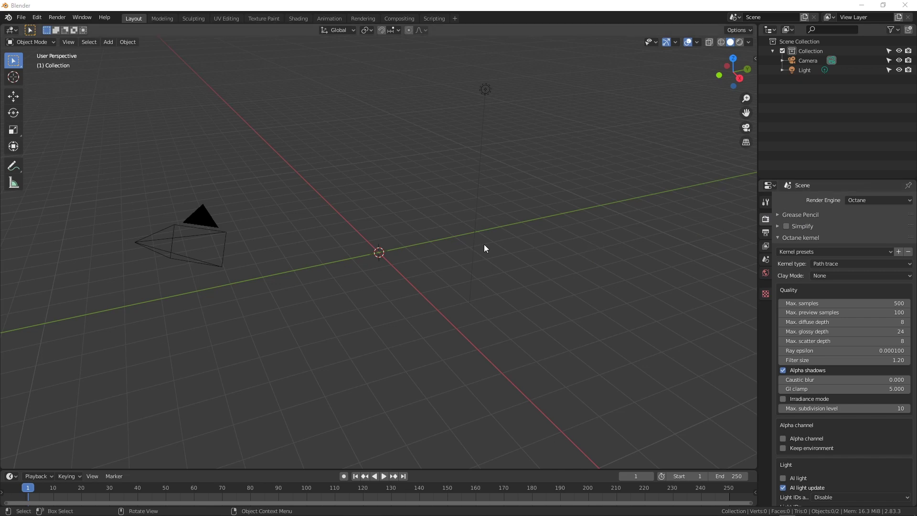
pyautogui.click(869, 200)
pyautogui.click(38, 17)
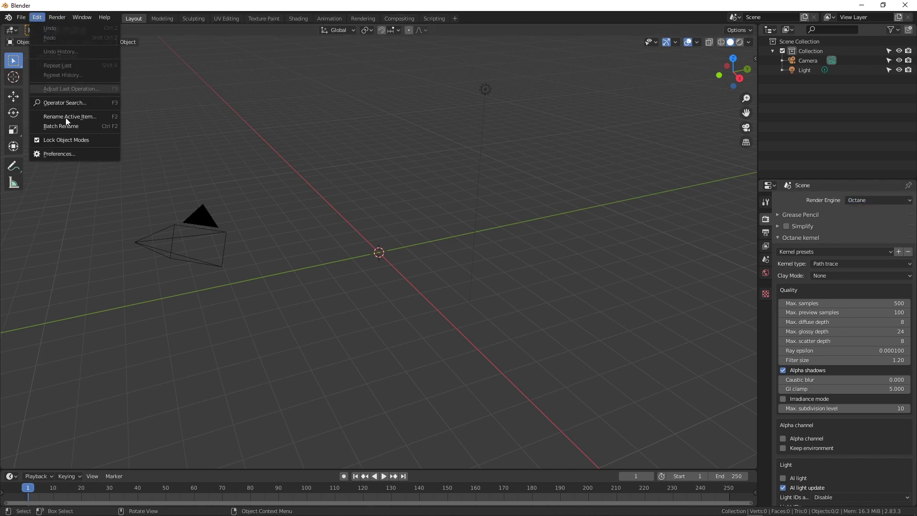
# Step: Search add-ons for 'octa', check the enabled OctaneRender Engine 21.12 details, then close Preferences
pyautogui.click(74, 154)
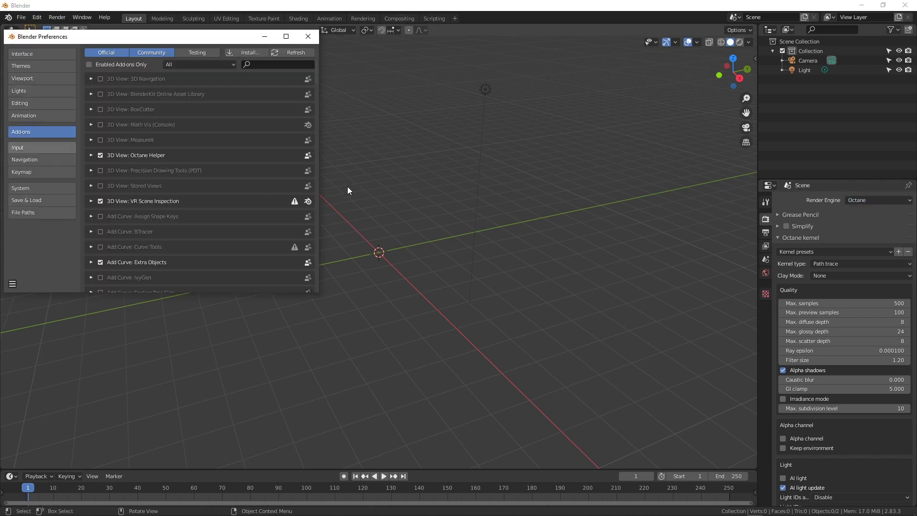
pyautogui.click(261, 64)
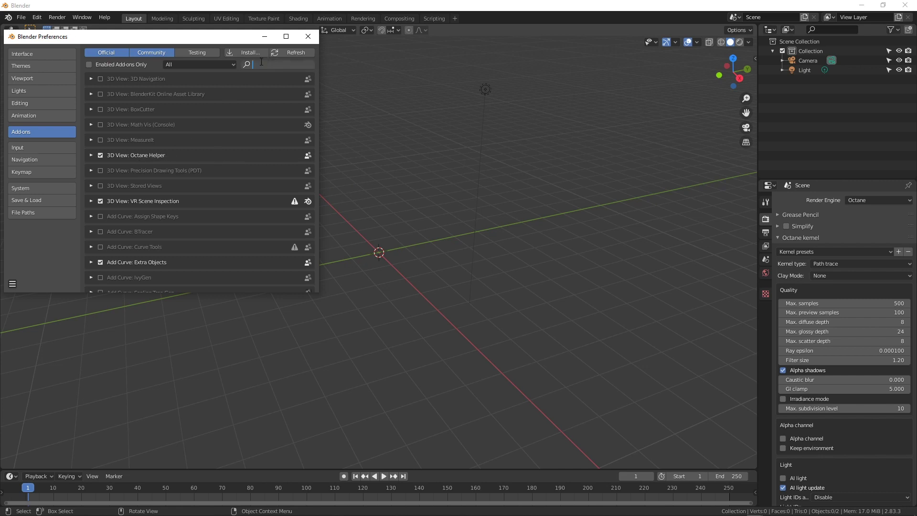
pyautogui.write('octa')
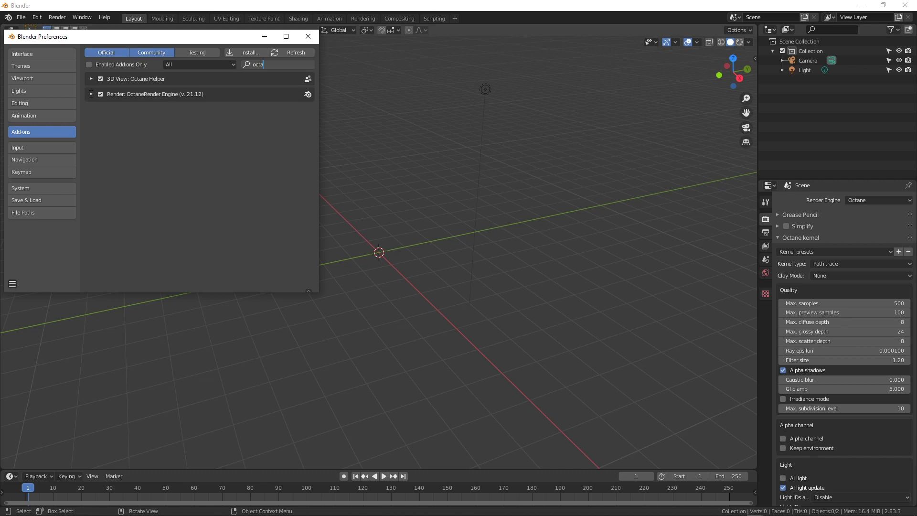
pyautogui.click(91, 94)
pyautogui.click(90, 94)
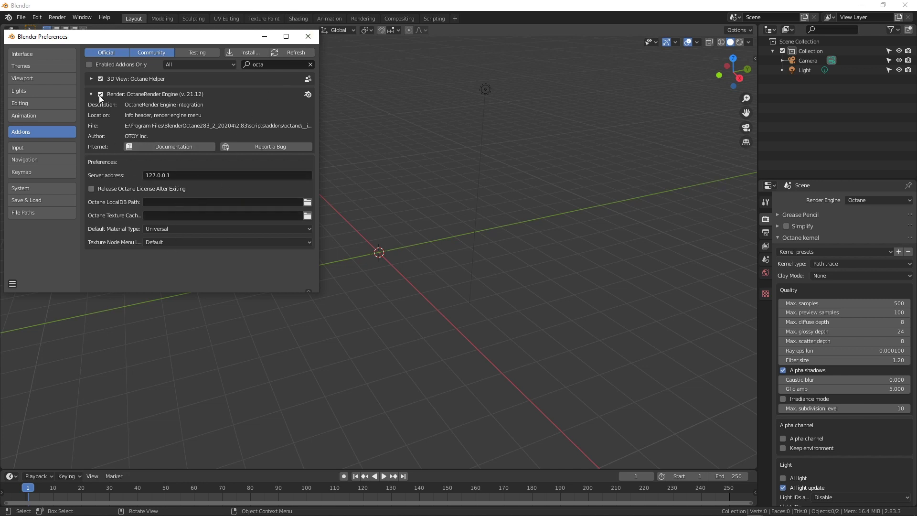
pyautogui.click(306, 40)
pyautogui.click(864, 199)
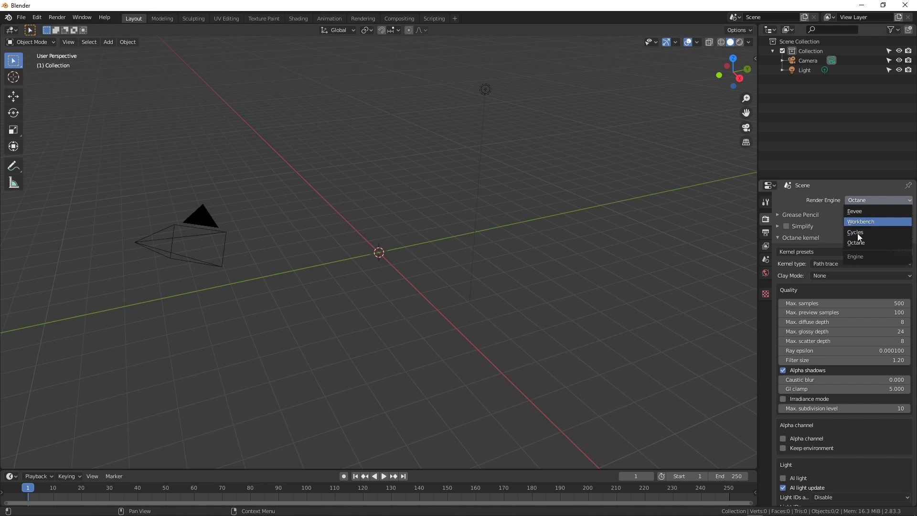
pyautogui.click(871, 242)
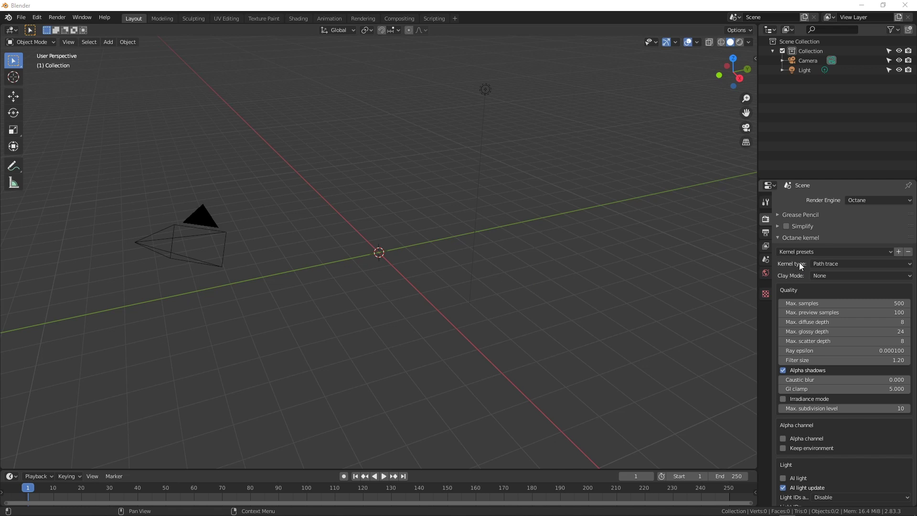
pyautogui.click(827, 263)
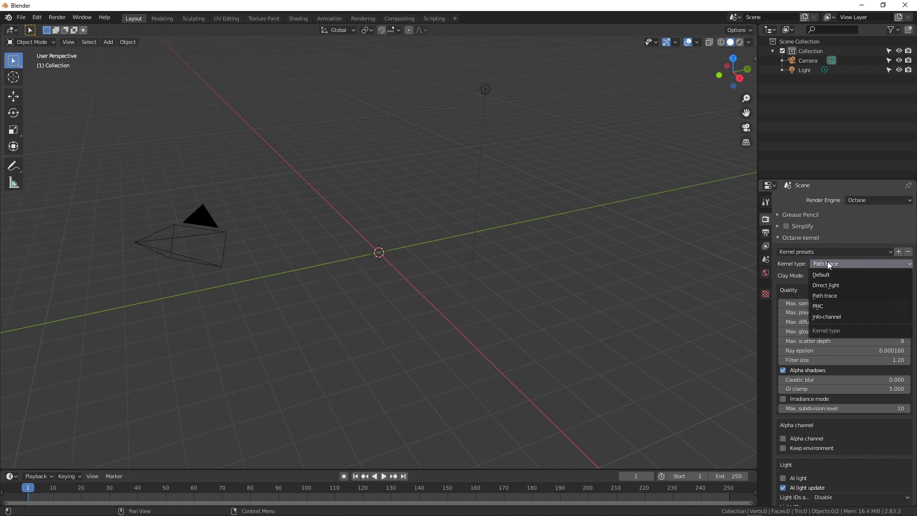
pyautogui.click(835, 296)
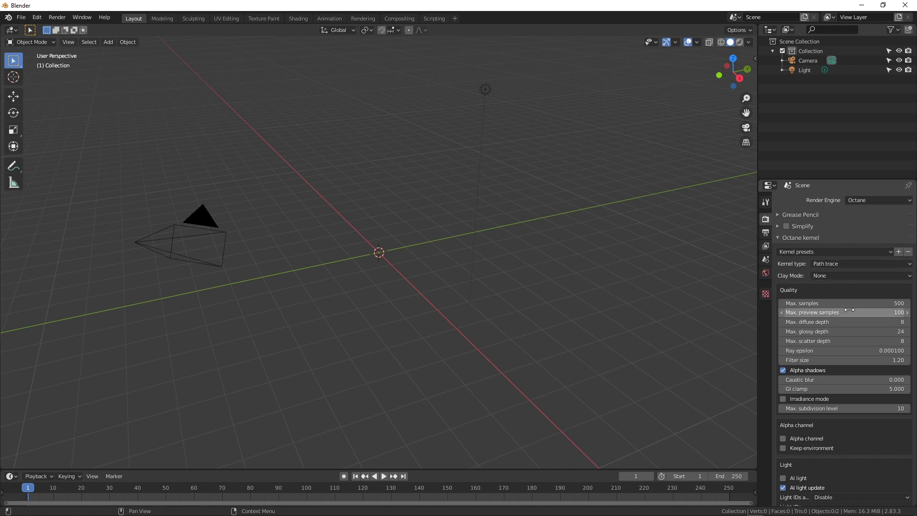
pyautogui.scroll(-1, 855, 329)
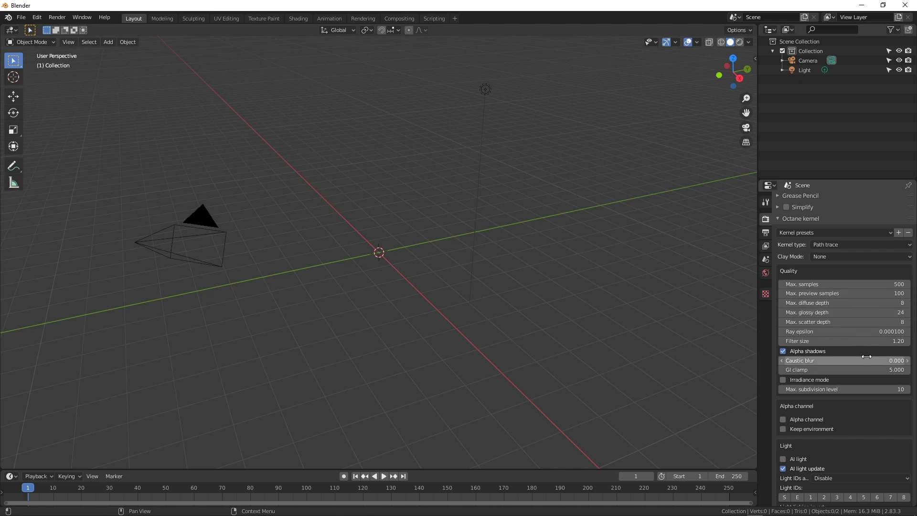
pyautogui.scroll(-2, 867, 363)
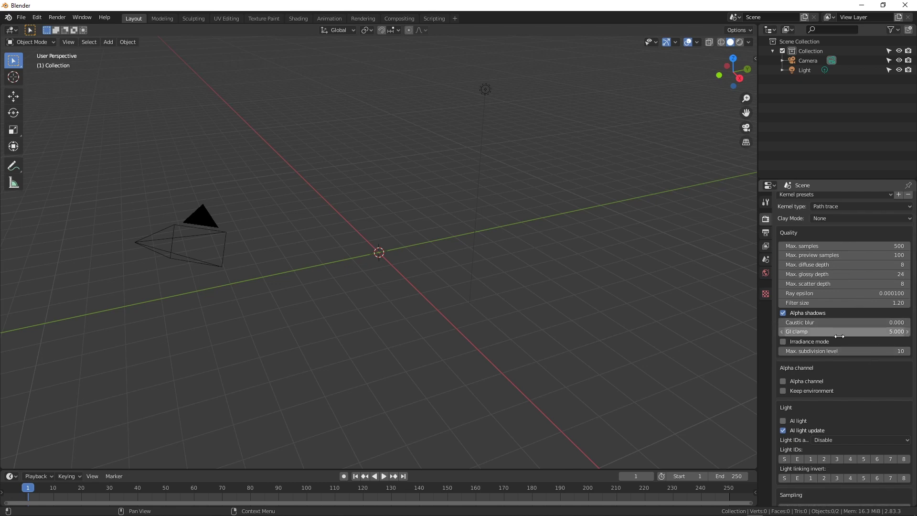
pyautogui.click(819, 333)
pyautogui.write('1')
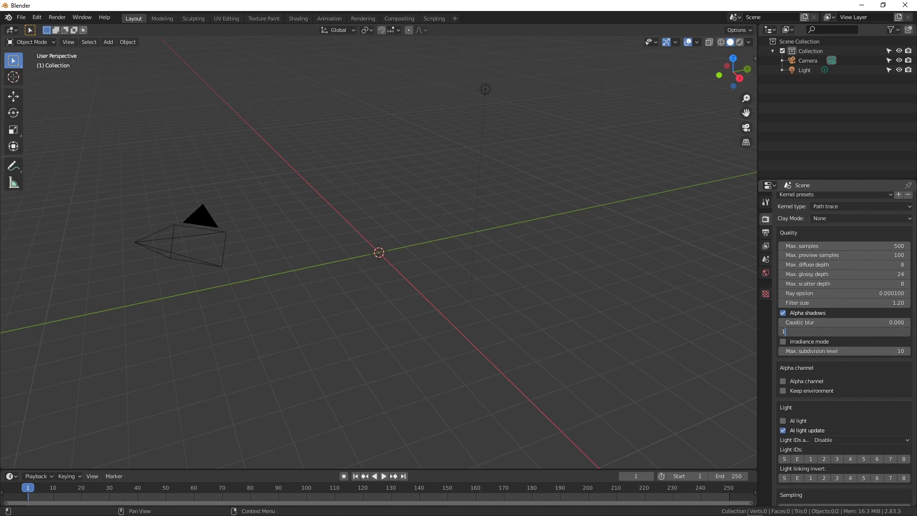
pyautogui.write('0000000')
pyautogui.press('BackSpace')
pyautogui.press('BackSpace')
pyautogui.press('BackSpace')
pyautogui.press('BackSpace')
pyautogui.press('BackSpace')
pyautogui.press('BackSpace')
pyautogui.press('BackSpace')
pyautogui.press('BackSpace')
pyautogui.write('5')
pyautogui.press('Return')
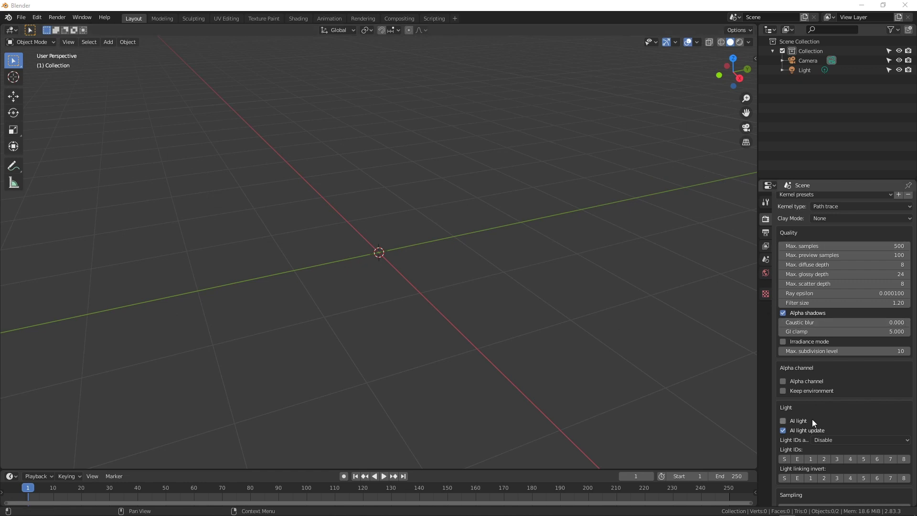
pyautogui.scroll(-10, 812, 419)
# Step: Scroll Render Properties down to Color Management, showing Raw view transform, exposure 0.000, gamma 1.000
pyautogui.scroll(-5, 813, 418)
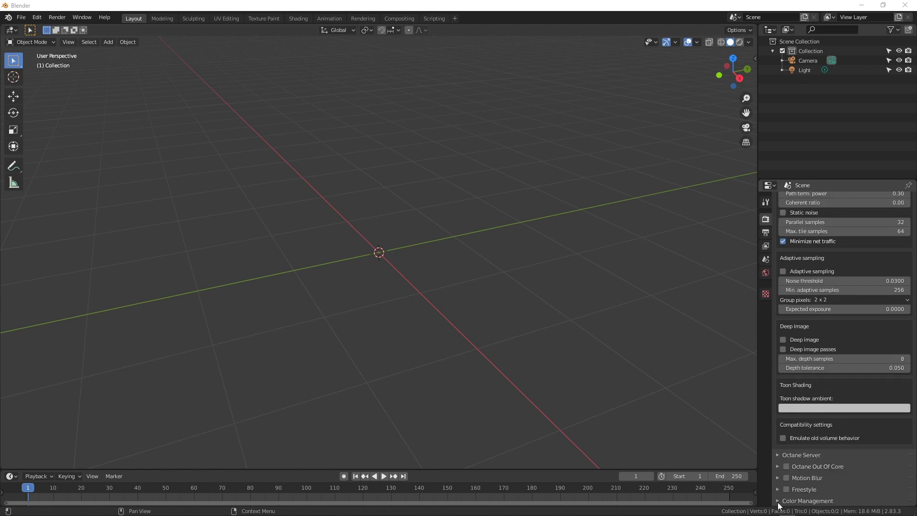
pyautogui.scroll(-3, 824, 492)
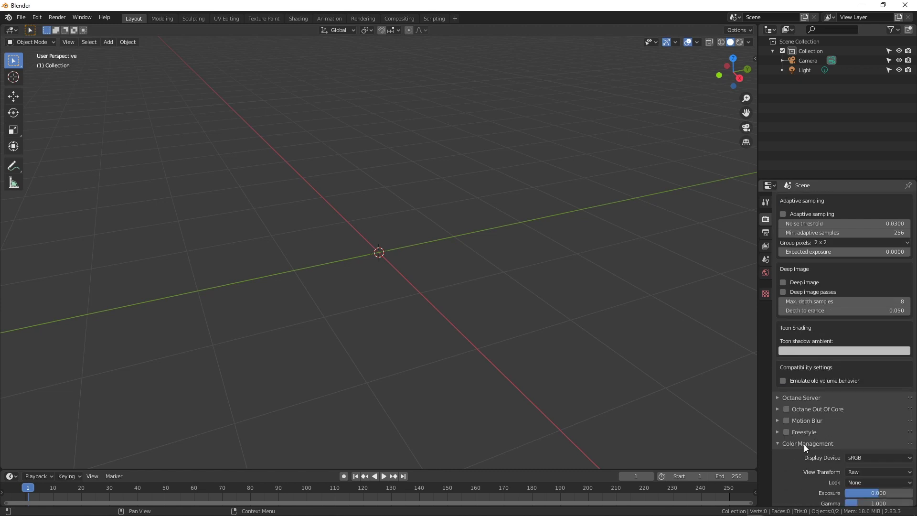
pyautogui.scroll(-2, 822, 442)
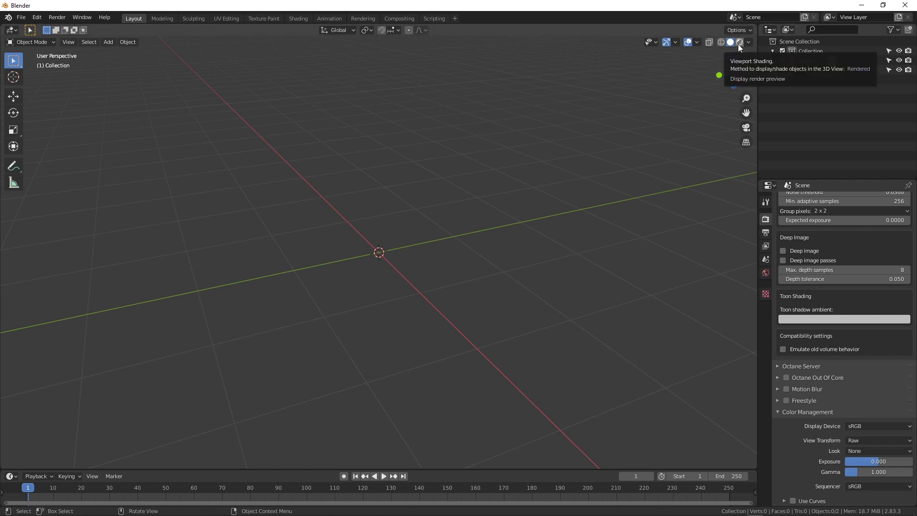
# Step: Switch the view transform to Filmic and add a torus mesh at the origin
pyautogui.click(856, 441)
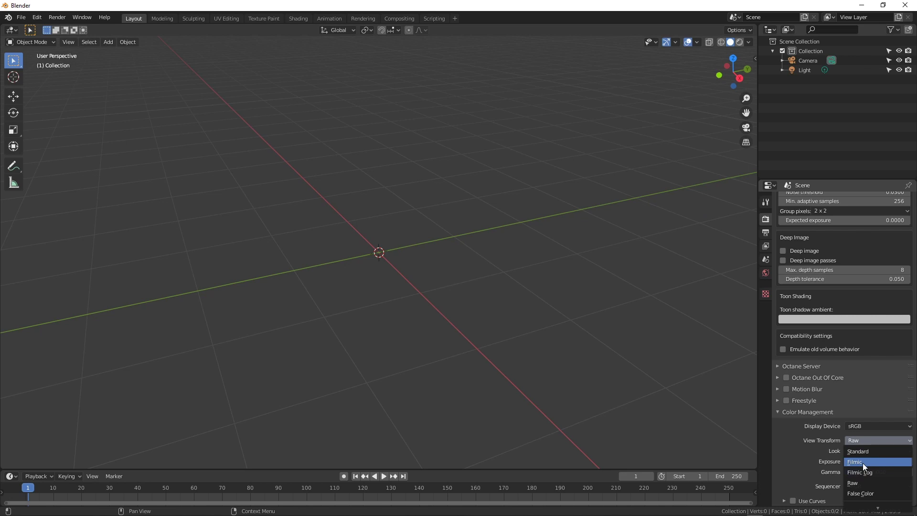
pyautogui.click(863, 463)
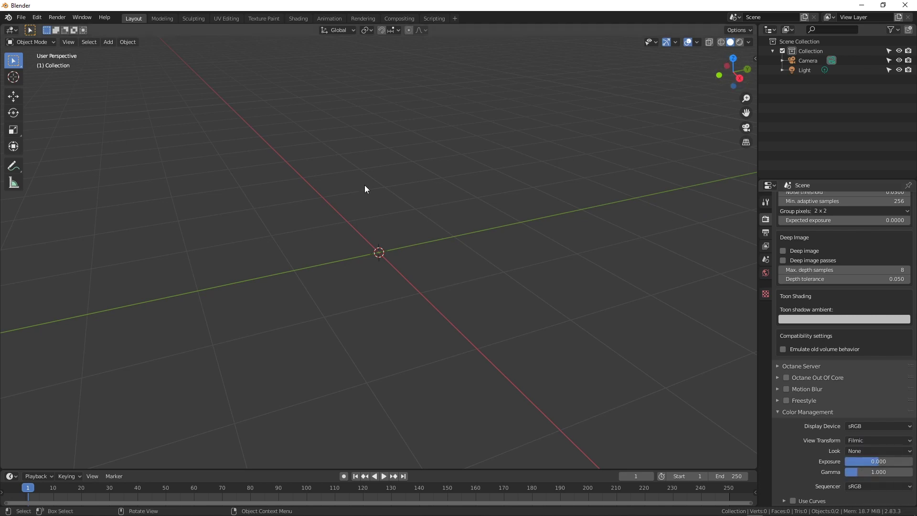
pyautogui.hotkey('shift', 'a')
pyautogui.moveTo(365, 185)
pyautogui.click(420, 252)
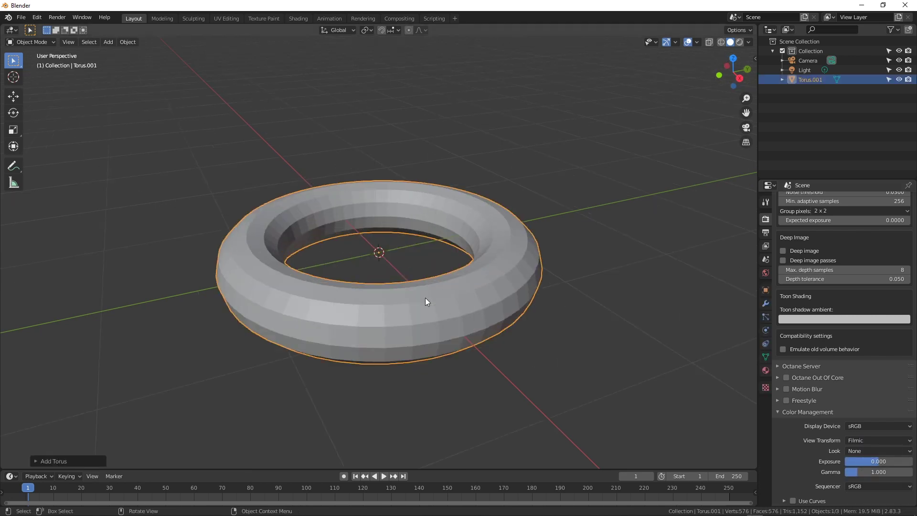
# Step: Scale the new torus down and preview it in Rendered viewport shading
pyautogui.press('s')
pyautogui.click(425, 297)
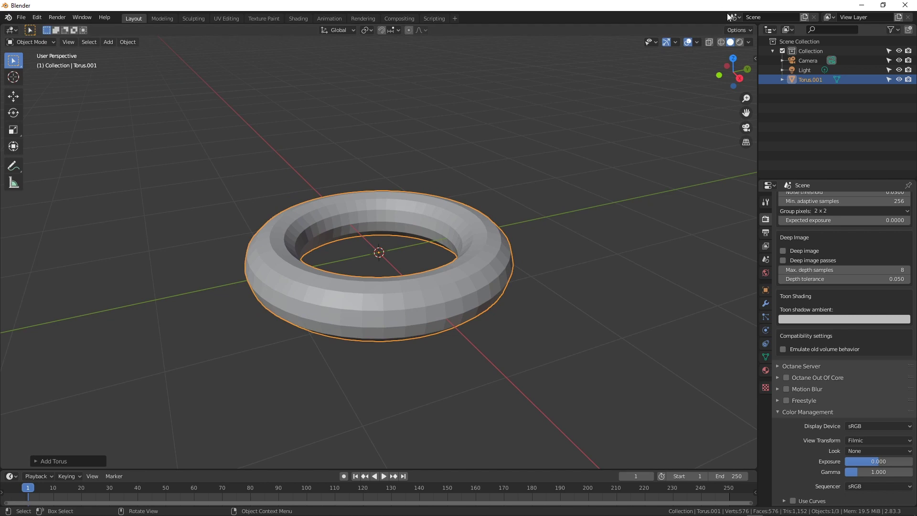
pyautogui.click(739, 42)
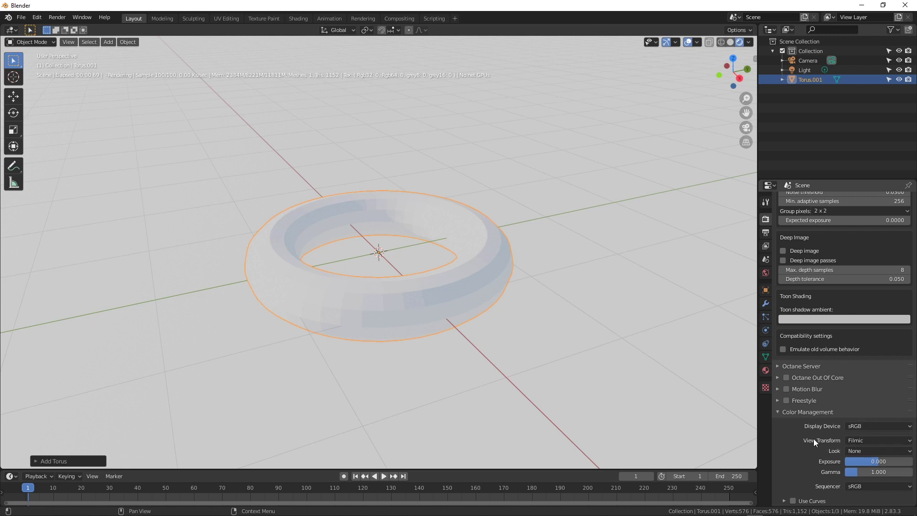
# Step: Set the view transform to Raw and return the viewport to Solid shading
pyautogui.click(858, 440)
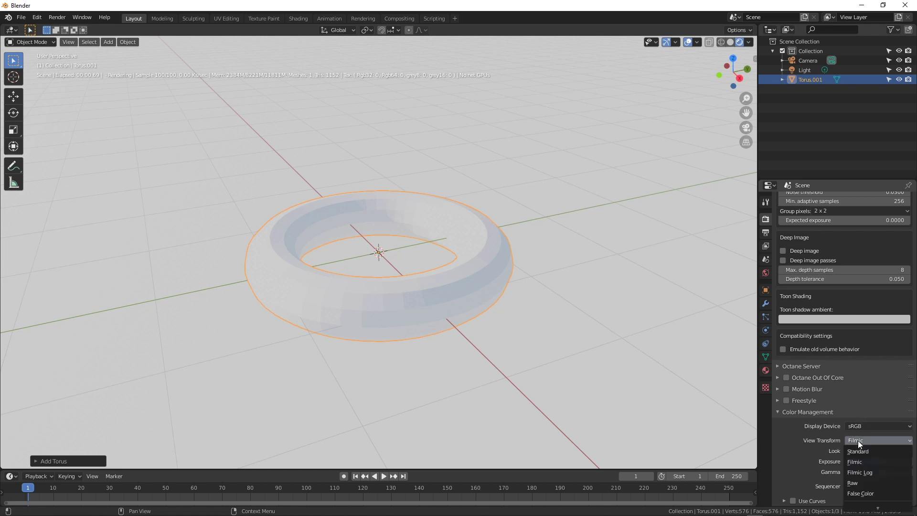
pyautogui.click(862, 480)
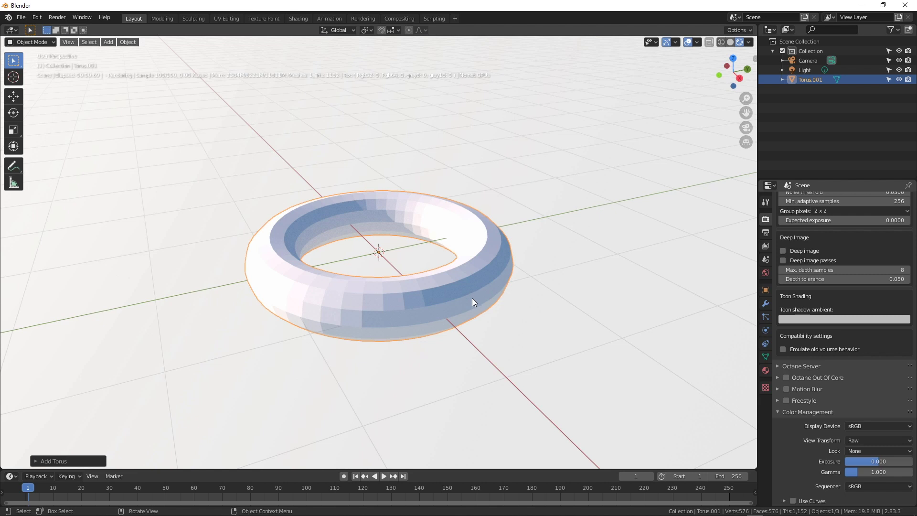
pyautogui.click(730, 42)
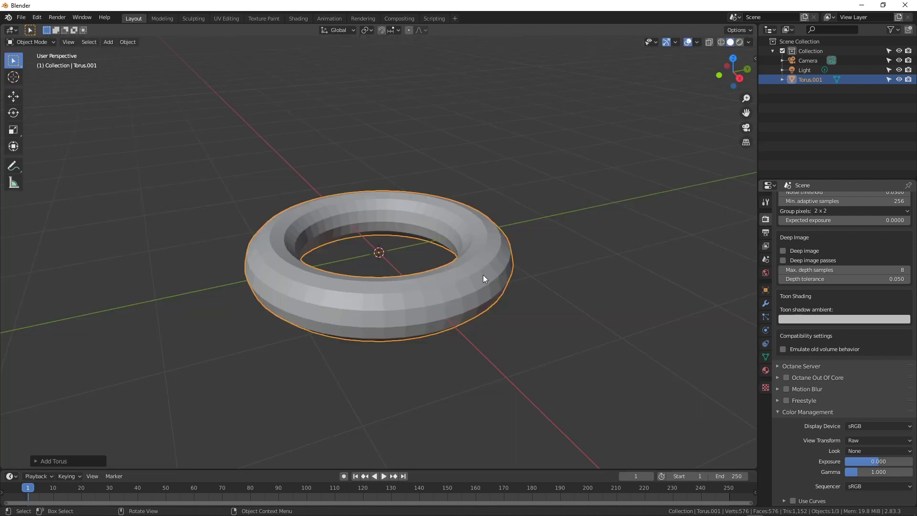
# Step: Try the Standard and other view transforms, leaving it on Filmic
pyautogui.click(864, 440)
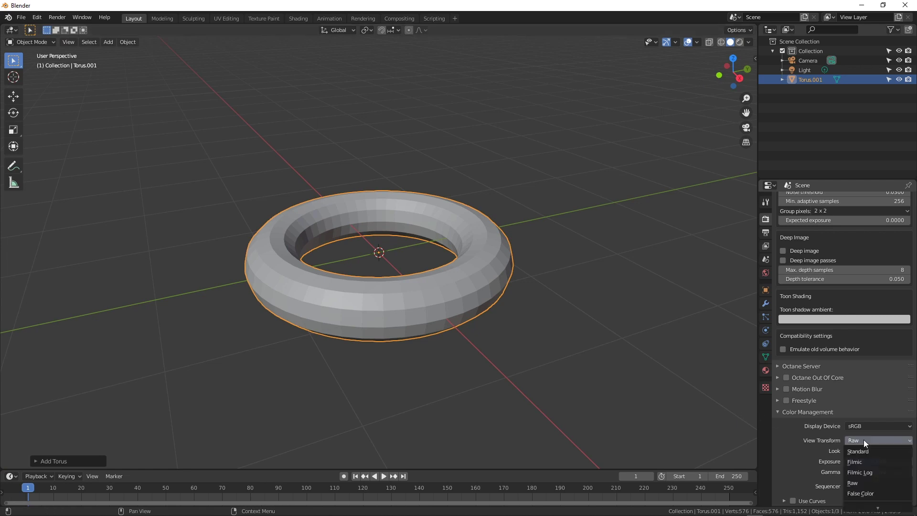
pyautogui.click(868, 449)
pyautogui.click(864, 441)
pyautogui.click(866, 461)
pyautogui.click(867, 440)
pyautogui.click(867, 439)
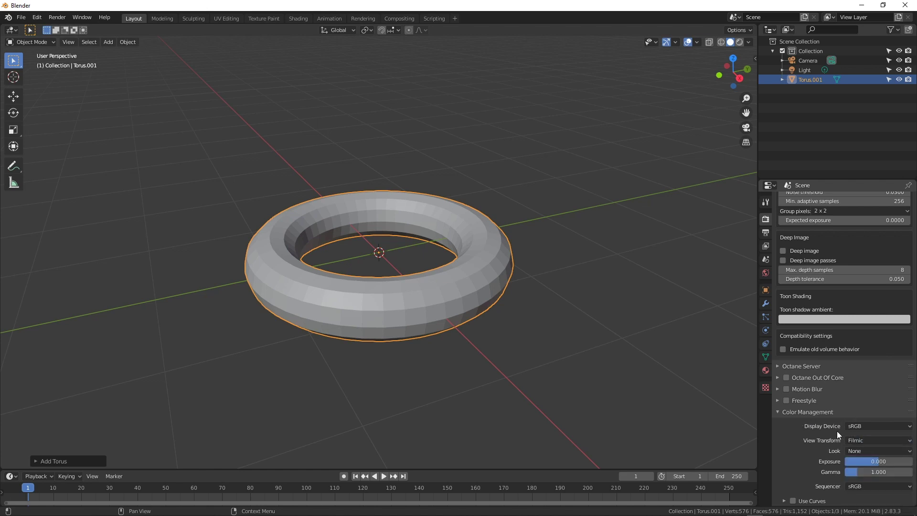
# Step: Toggle the display device to None and back to sRGB, then set View Transform to Raw
pyautogui.click(864, 425)
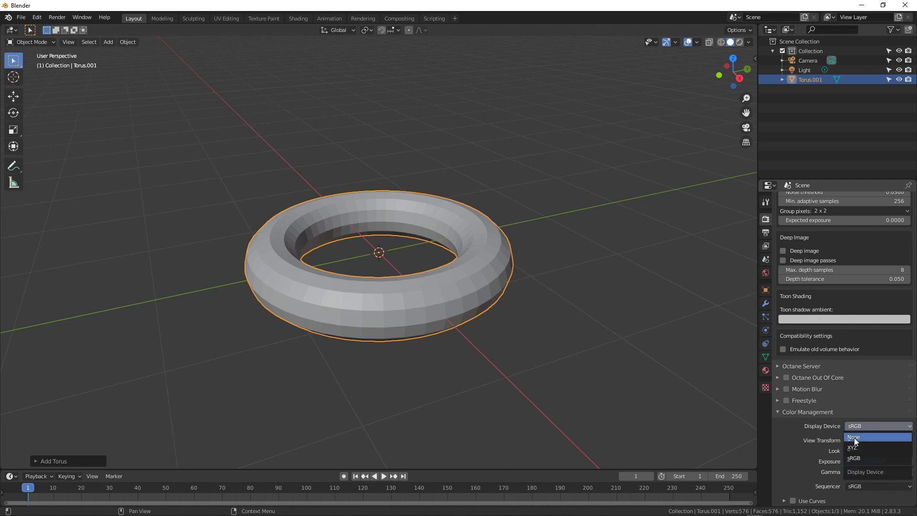
pyautogui.click(862, 432)
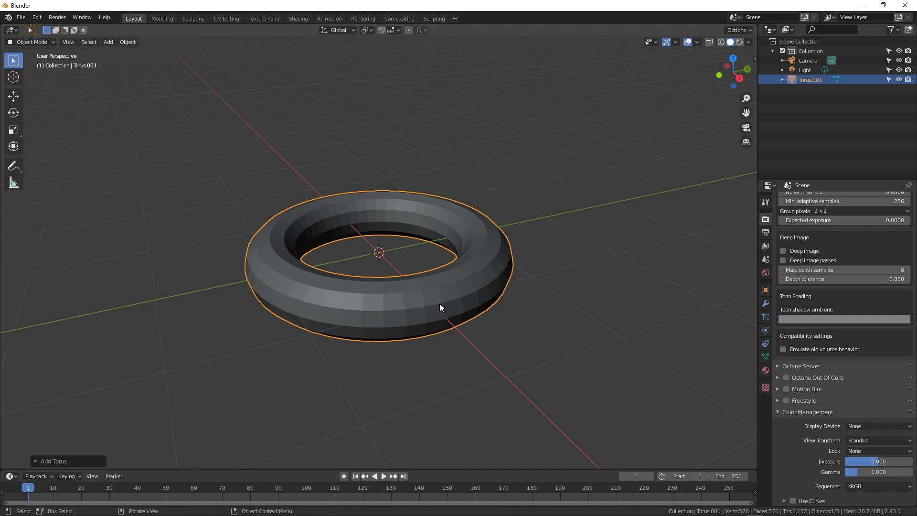
pyautogui.click(867, 426)
pyautogui.click(861, 458)
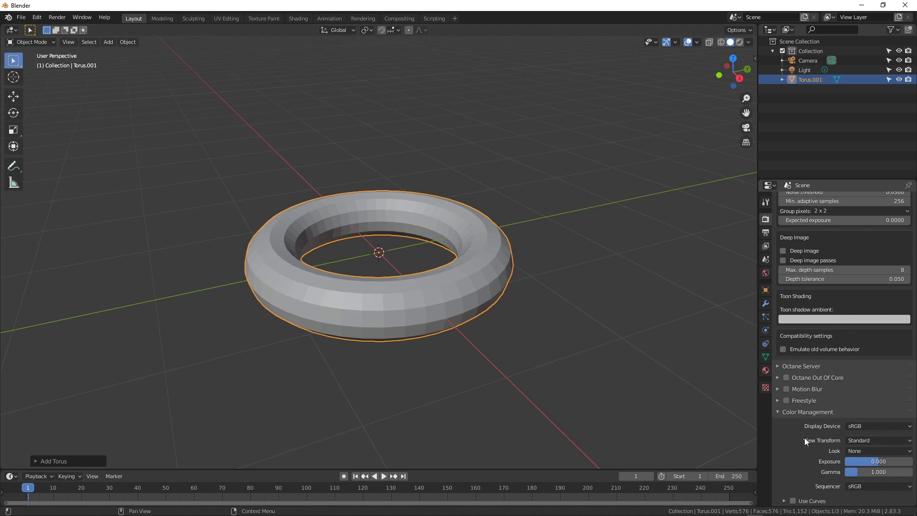
pyautogui.click(863, 440)
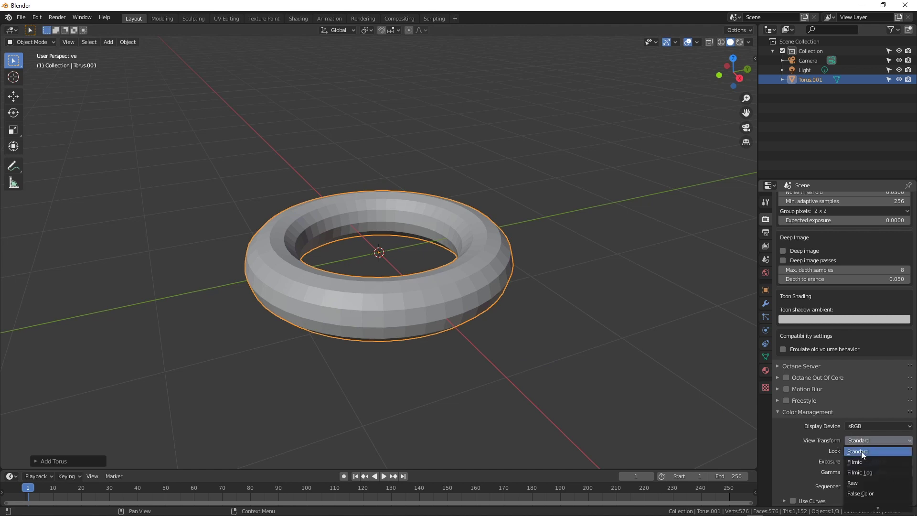
pyautogui.click(862, 481)
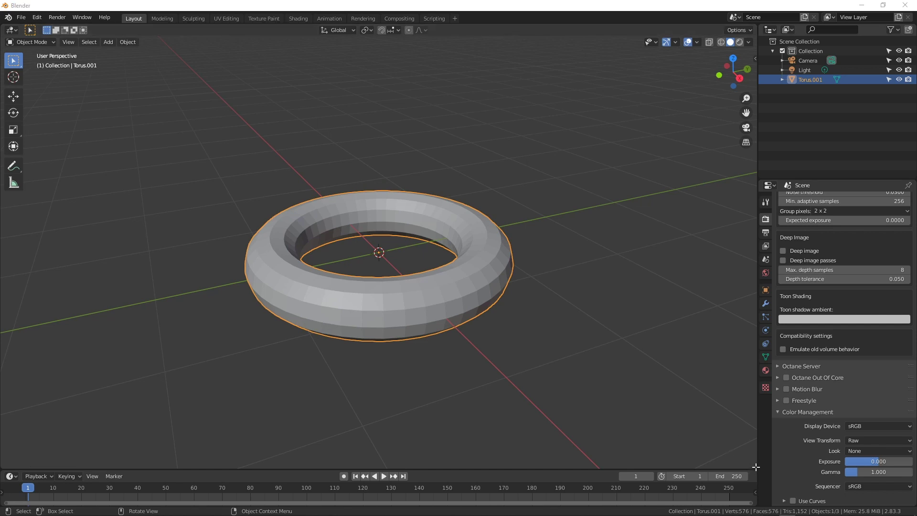
# Step: Split the 3D view and make the right half a Shader Editor with its sidebar hidden
pyautogui.moveTo(754, 465); pyautogui.dragTo(408, 426)
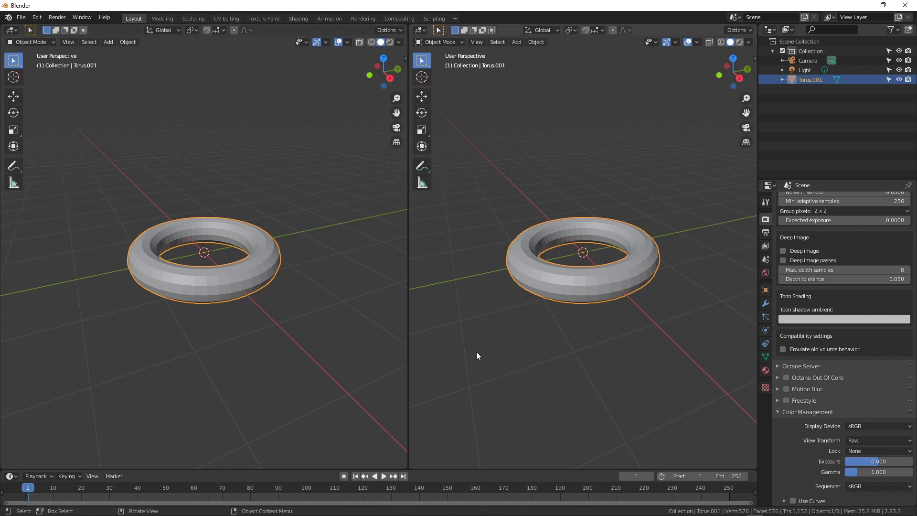
pyautogui.click(420, 31)
pyautogui.click(437, 96)
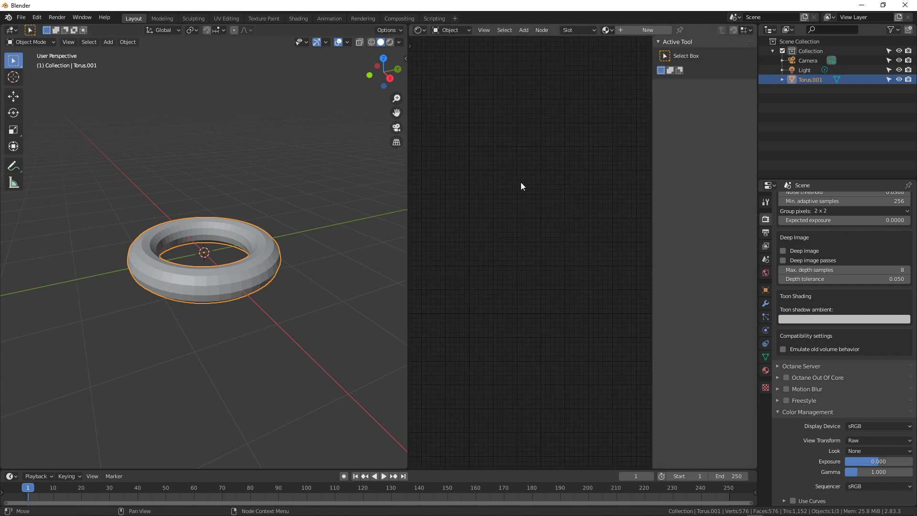
pyautogui.press('n')
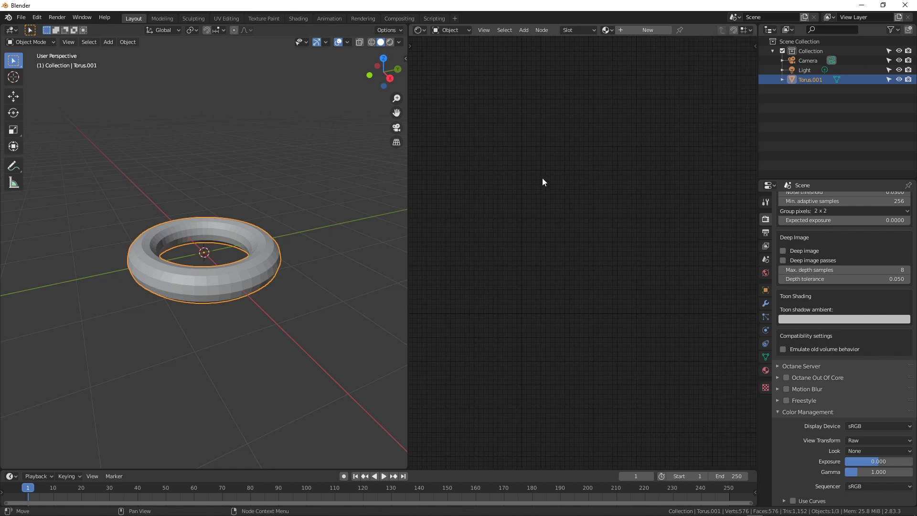
pyautogui.moveTo(408, 236); pyautogui.dragTo(461, 240)
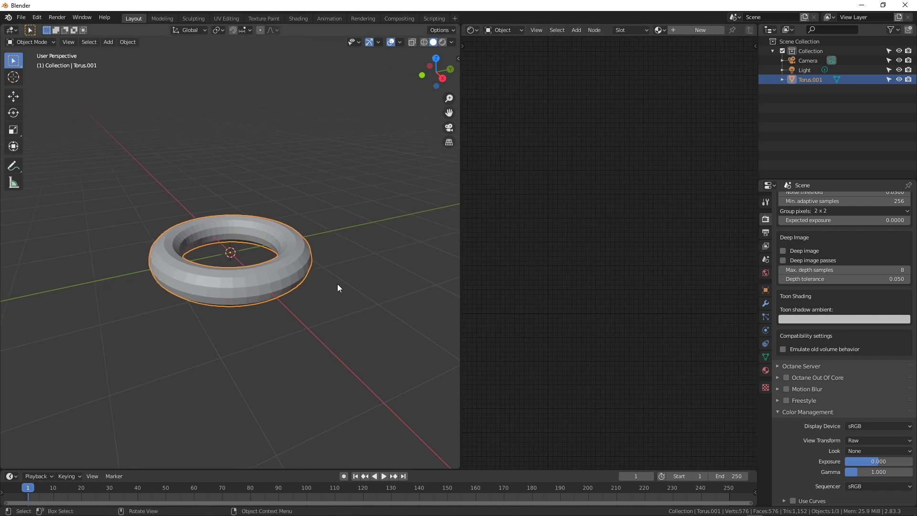
# Step: Split off a lower area as a World-type Shader Editor with its sidebar hidden
pyautogui.moveTo(10, 462); pyautogui.dragTo(20, 335)
pyautogui.click(12, 330)
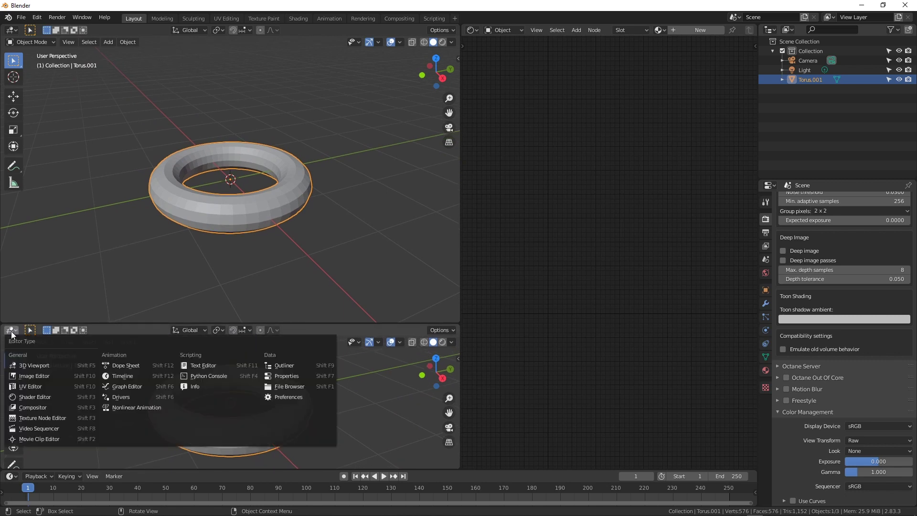
pyautogui.click(42, 396)
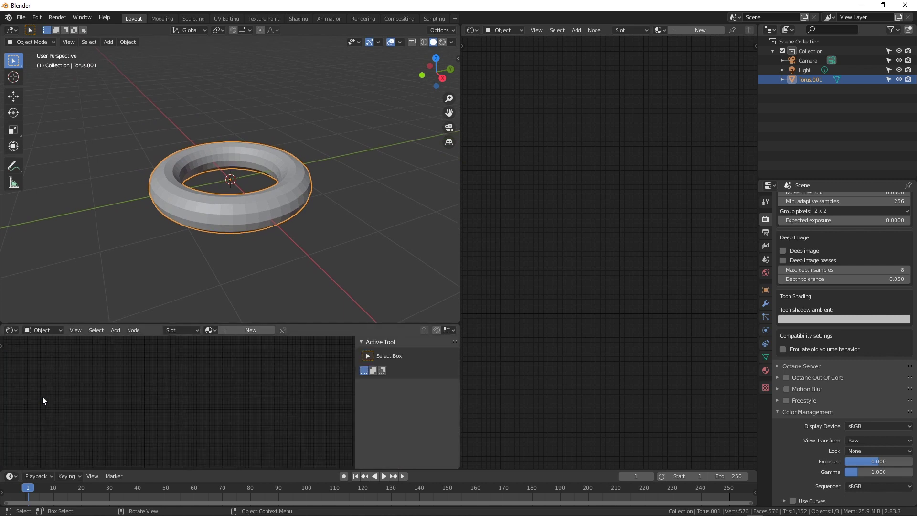
pyautogui.click(50, 332)
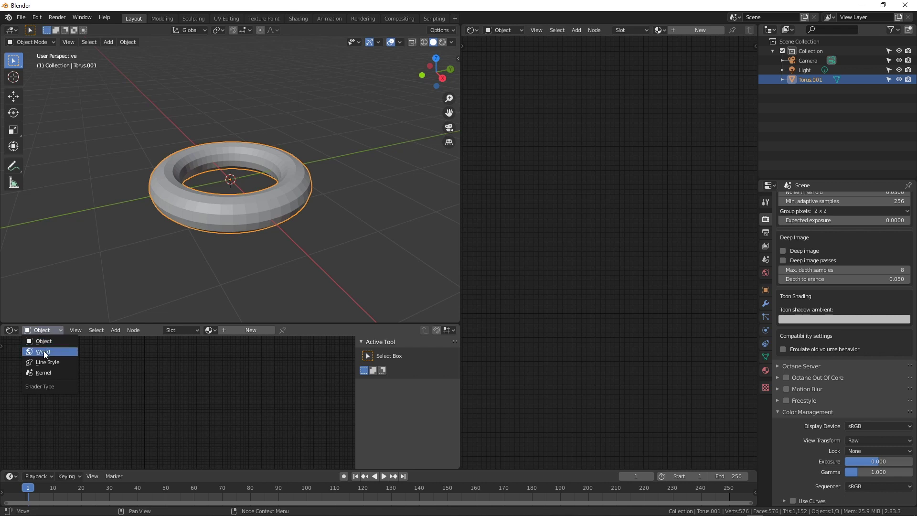
pyautogui.click(43, 352)
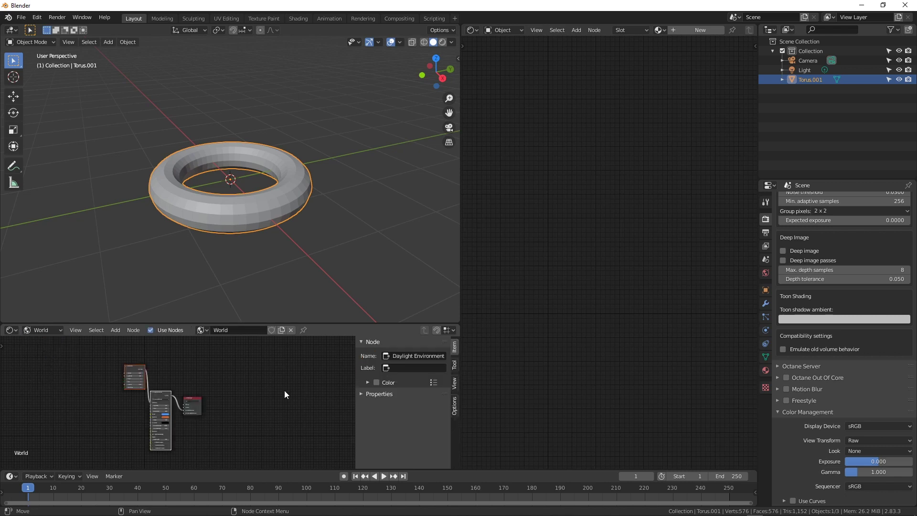
pyautogui.press('n')
pyautogui.scroll(2, 283, 394)
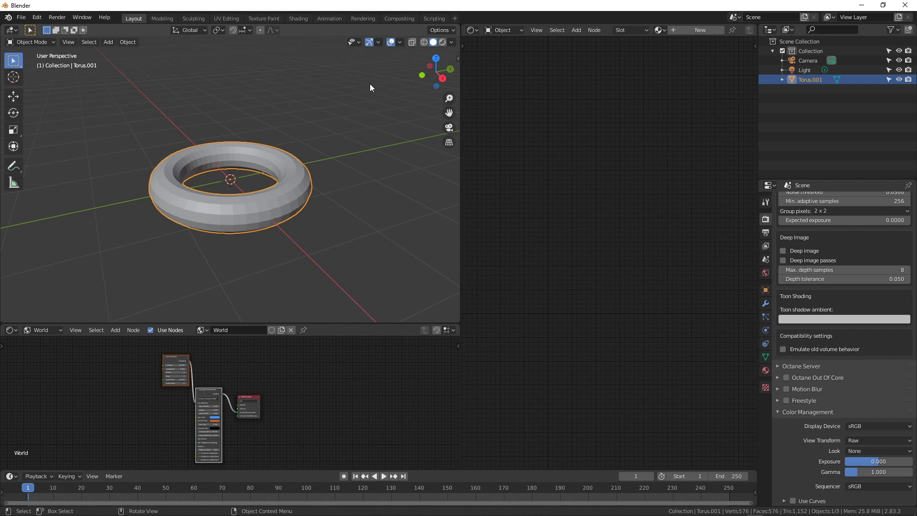
# Step: Switch the viewport to live Octane Rendered shading and orbit to a near edge-on view
pyautogui.click(442, 43)
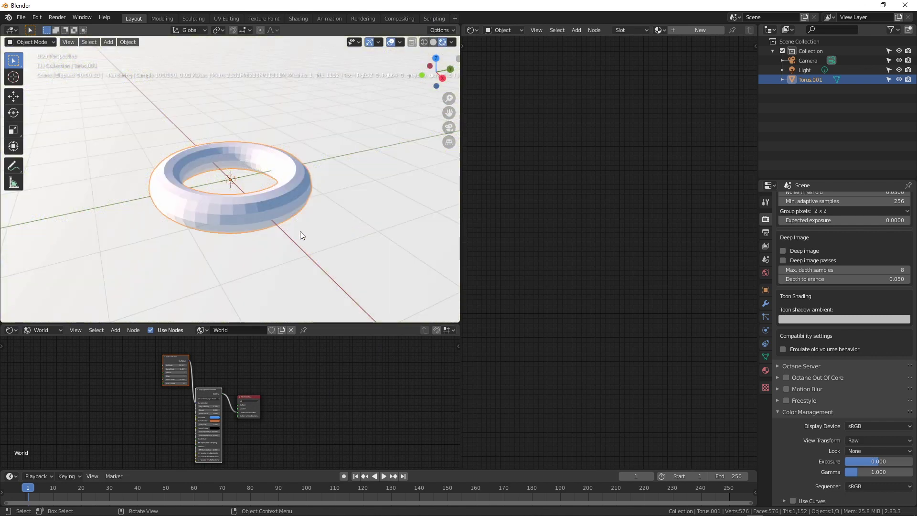
pyautogui.moveTo(233, 213); pyautogui.dragTo(333, 180, button='middle')
pyautogui.scroll(3, 261, 370)
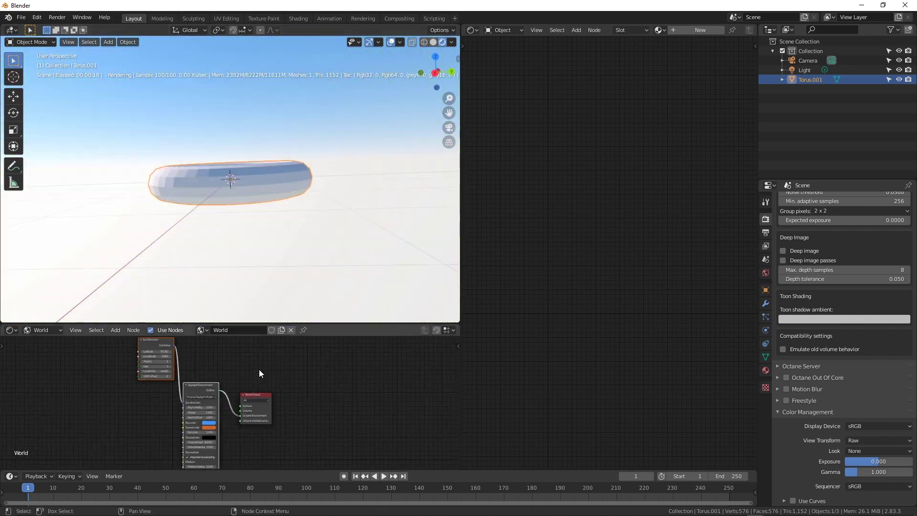
# Step: Rearrange the World Output, Daylight Environment and Sun Direction nodes into a tidy layout
pyautogui.moveTo(261, 392); pyautogui.dragTo(291, 418, button='middle')
pyautogui.moveTo(292, 418); pyautogui.dragTo(302, 396)
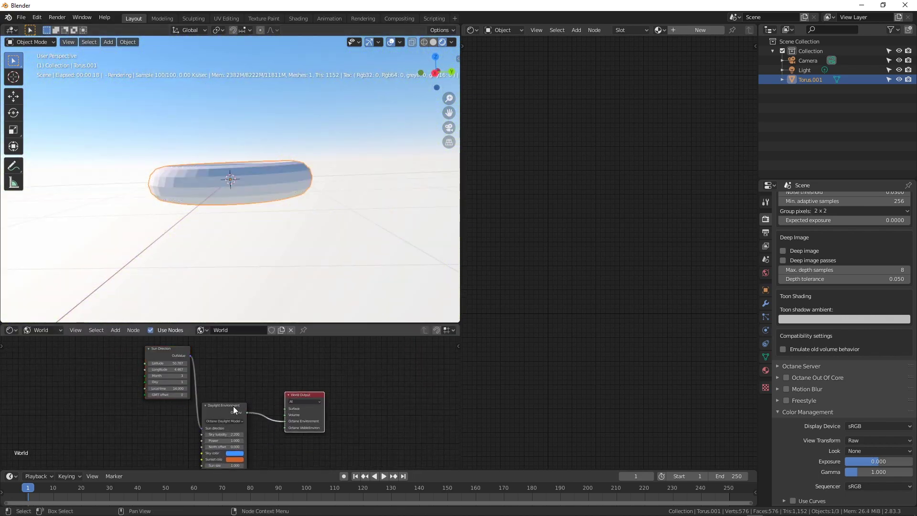
pyautogui.moveTo(236, 406); pyautogui.dragTo(256, 370)
pyautogui.moveTo(307, 400); pyautogui.dragTo(310, 386)
pyautogui.moveTo(310, 386); pyautogui.dragTo(306, 398, button='middle')
pyautogui.moveTo(182, 368); pyautogui.dragTo(196, 388)
pyautogui.moveTo(273, 411); pyautogui.dragTo(251, 396, button='middle')
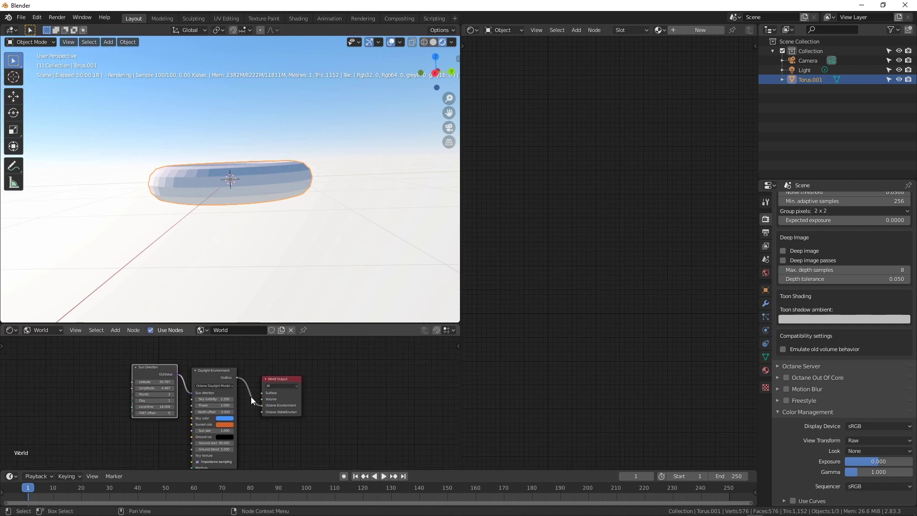
pyautogui.scroll(2, 251, 396)
pyautogui.moveTo(253, 357); pyautogui.dragTo(250, 368, button='middle')
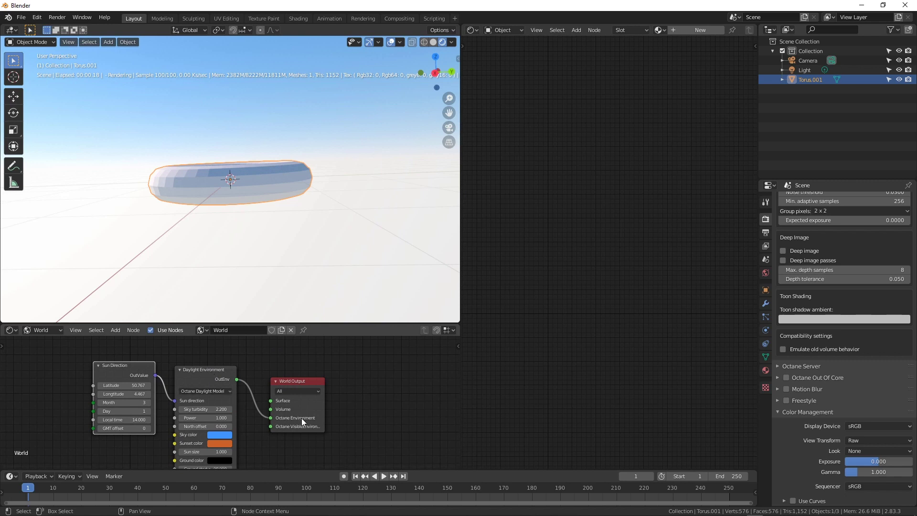
pyautogui.moveTo(116, 364); pyautogui.dragTo(103, 365)
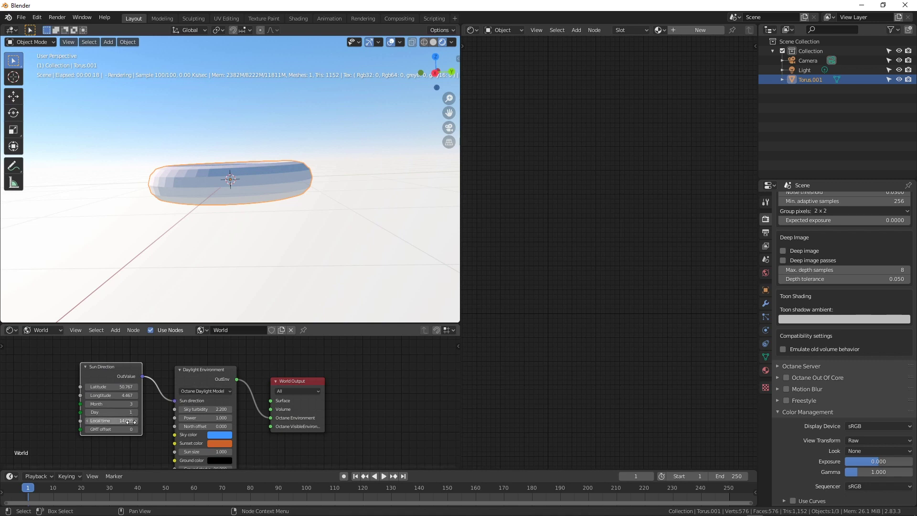
# Step: Test Local time 17.150 on Sun Direction, revert to 14.000, and orbit above the torus
pyautogui.moveTo(112, 421); pyautogui.dragTo(160, 420)
pyautogui.press('Escape')
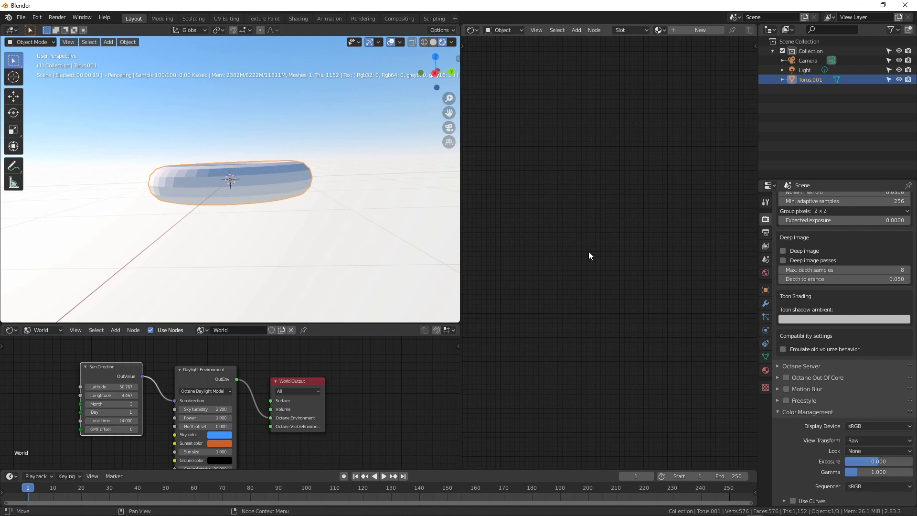
pyautogui.moveTo(217, 201); pyautogui.dragTo(421, 255, button='middle')
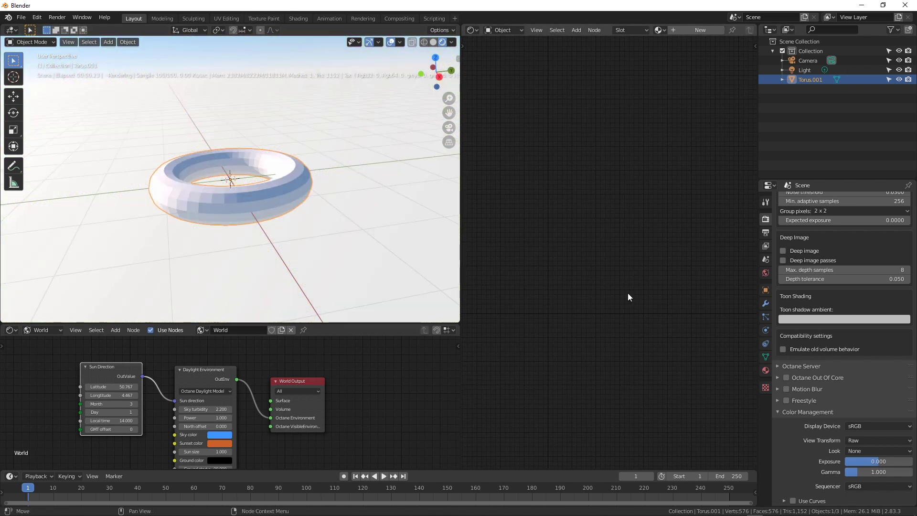
# Step: Create a new Universal Material for the torus from the Material Properties tab
pyautogui.click(766, 371)
pyautogui.click(830, 231)
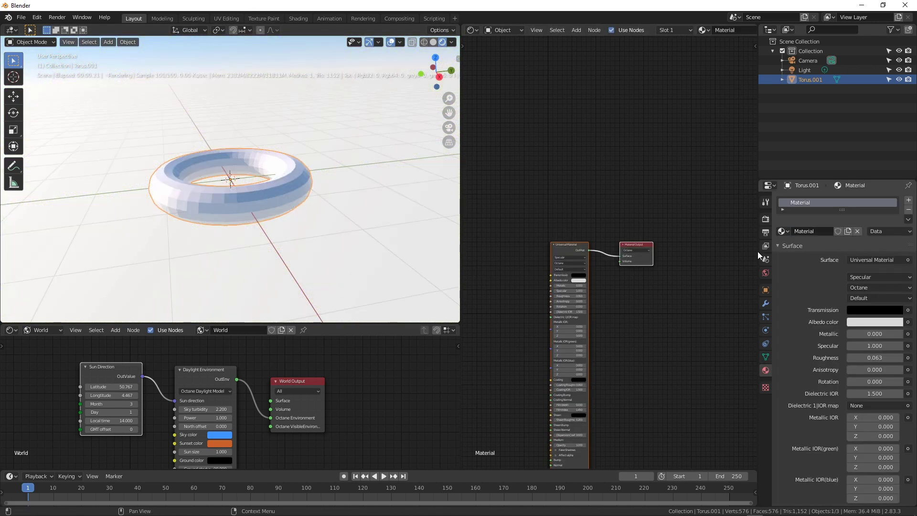
pyautogui.scroll(-2, 691, 254)
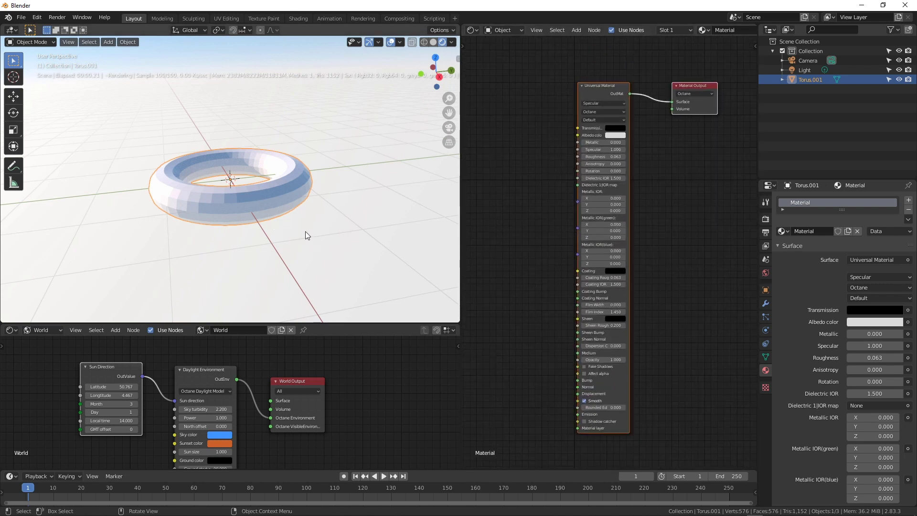
pyautogui.scroll(2, 313, 234)
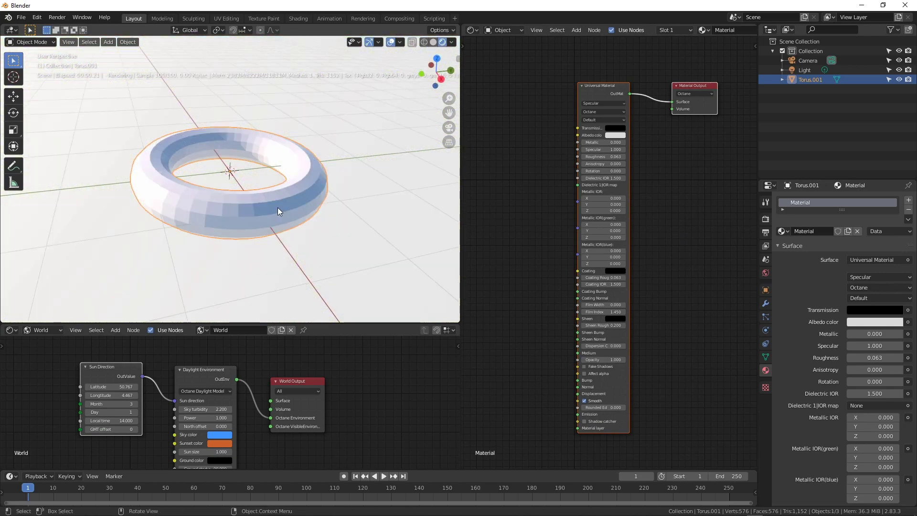
# Step: Add a plane and scale it up beneath the torus
pyautogui.hotkey('shift', 'a')
pyautogui.moveTo(219, 176)
pyautogui.click(267, 179)
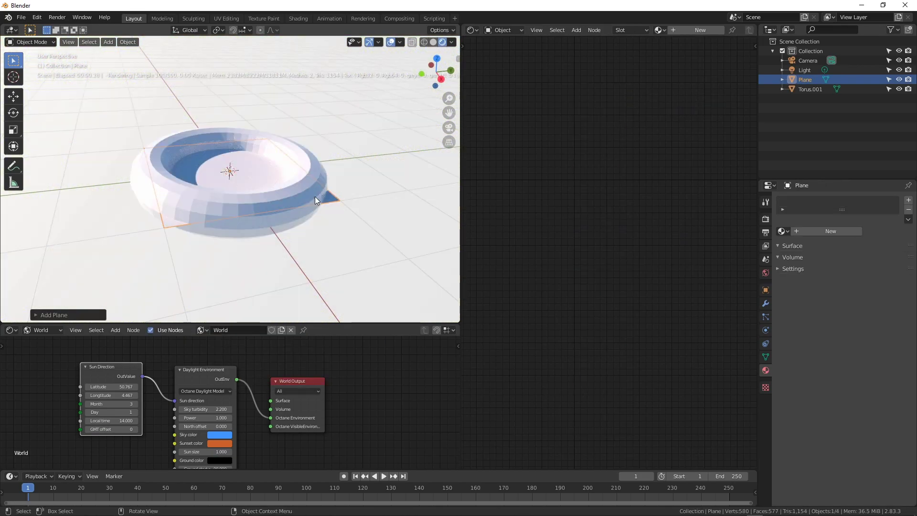
pyautogui.press('s')
pyautogui.click(450, 261)
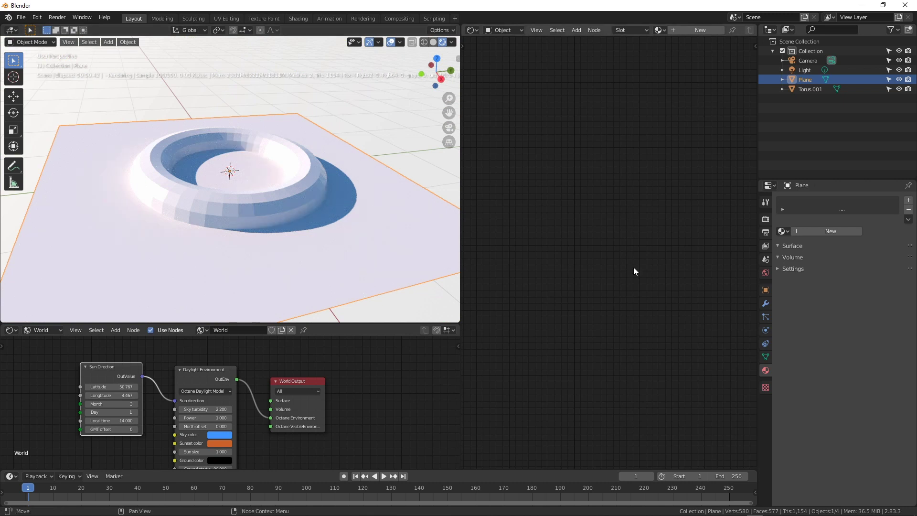
# Step: Give the torus a new material and raise it along Z above the plane
pyautogui.click(830, 231)
pyautogui.click(295, 211)
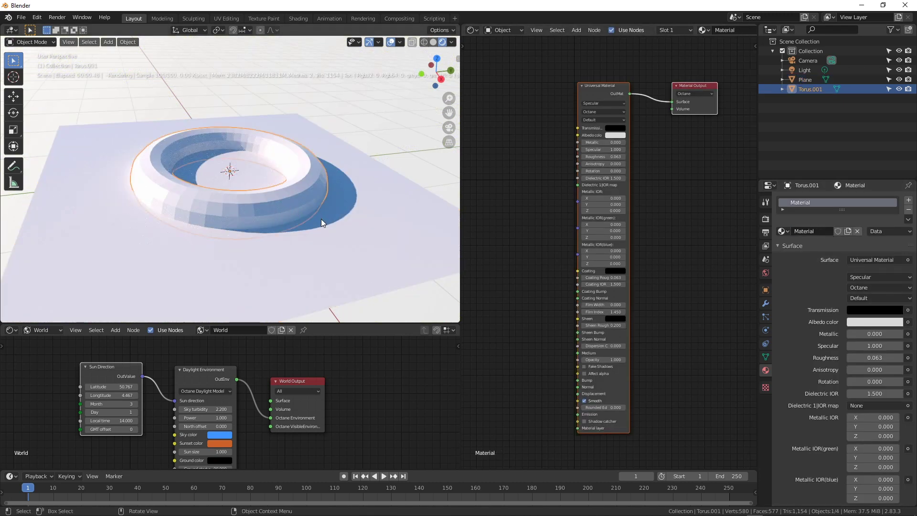
pyautogui.press('g')
pyautogui.press('z')
pyautogui.click(329, 202)
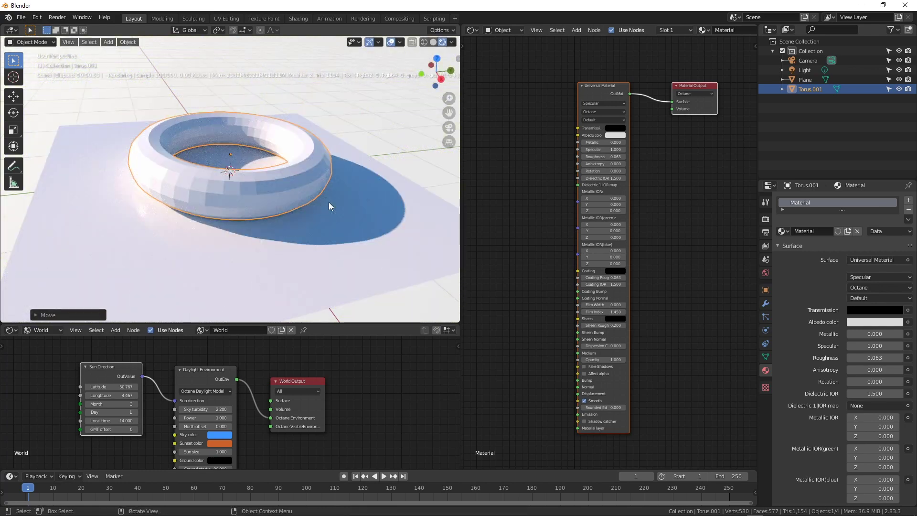
# Step: Smooth the torus with subdivision, check its modifier, and save Blender_intro_001.blend
pyautogui.rightClick(292, 185)
pyautogui.click(274, 208)
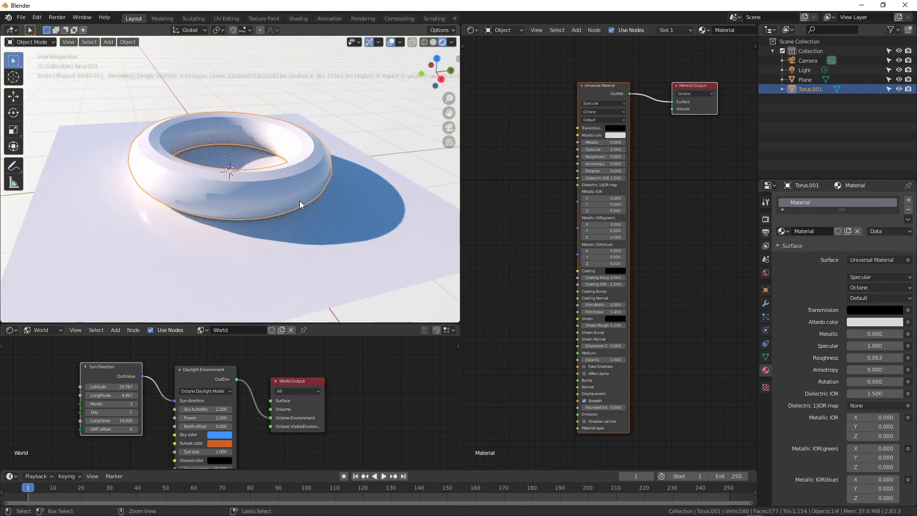
pyautogui.hotkey('ctrl', '3')
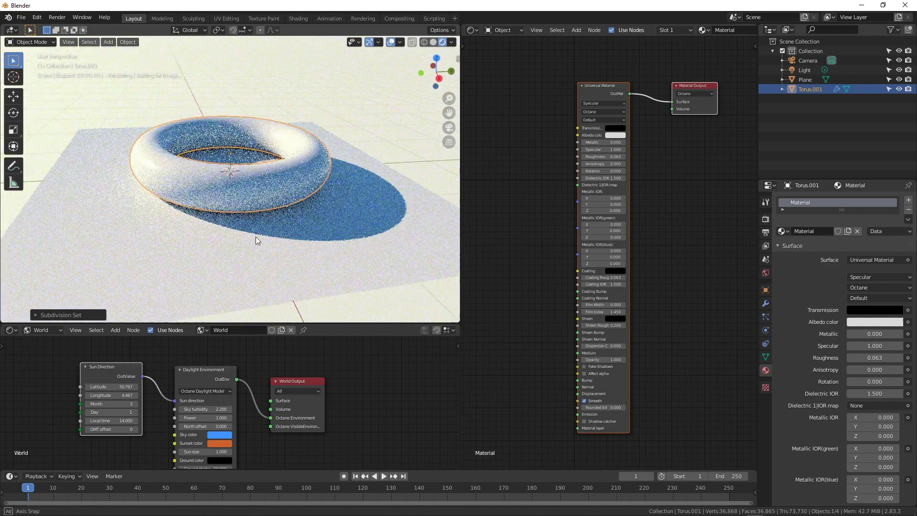
pyautogui.moveTo(249, 208); pyautogui.dragTo(302, 229, button='middle')
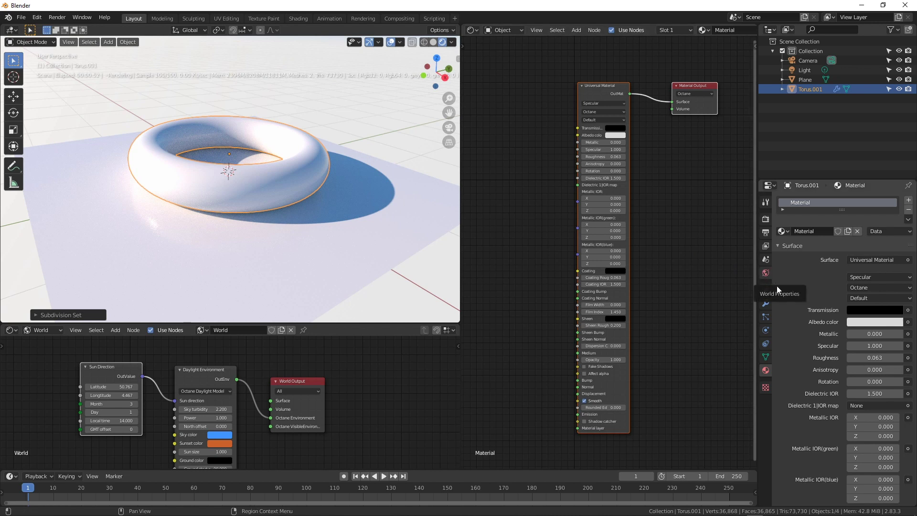
pyautogui.click(765, 302)
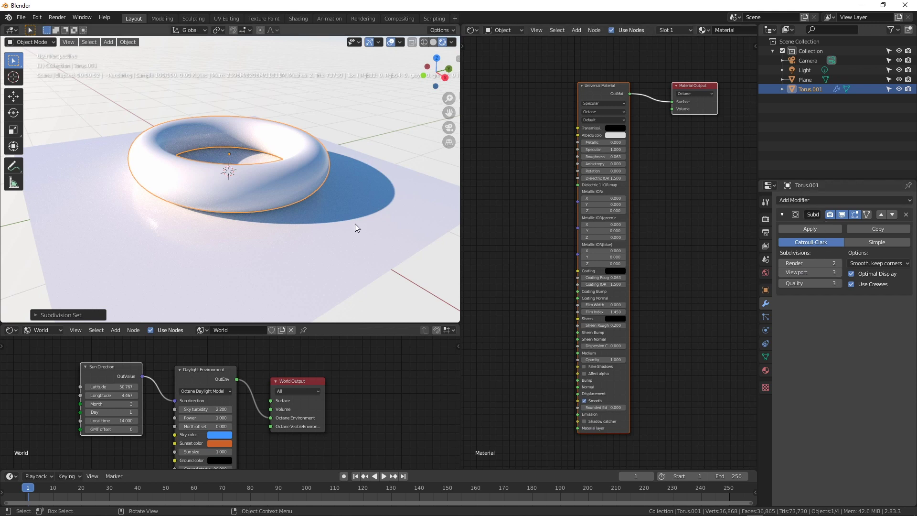
pyautogui.hotkey('ctrl', 's')
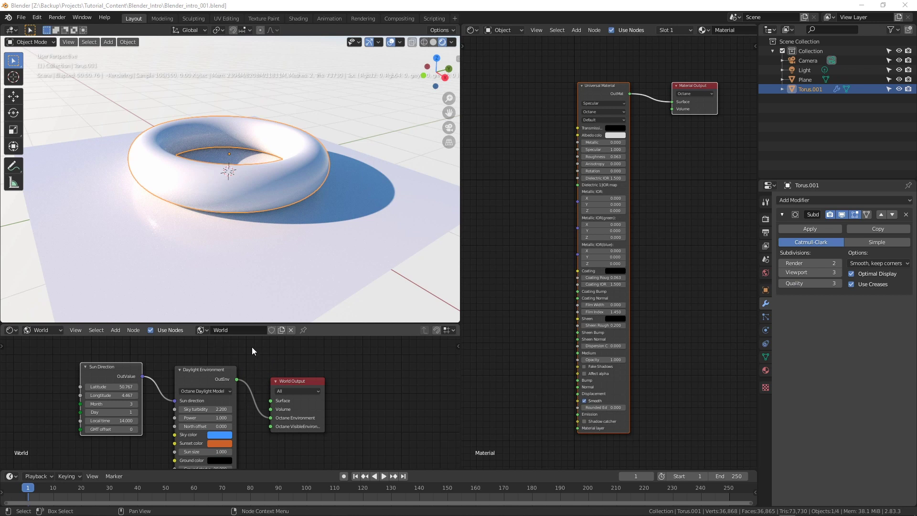
pyautogui.click(283, 331)
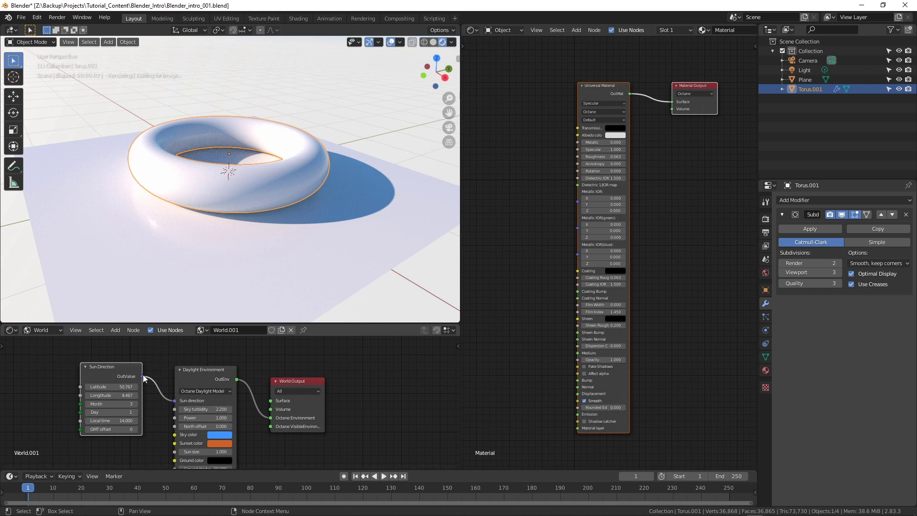
pyautogui.moveTo(129, 421); pyautogui.dragTo(150, 421)
pyautogui.click(201, 329)
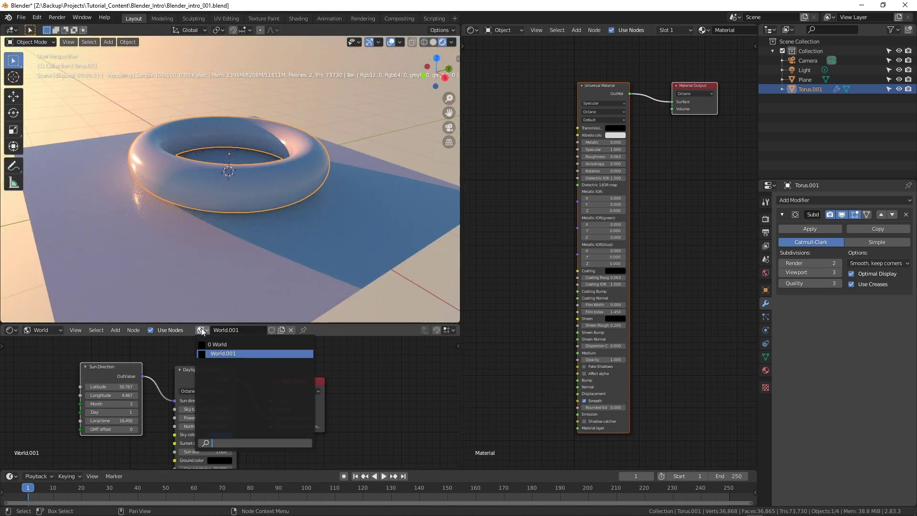
pyautogui.click(219, 344)
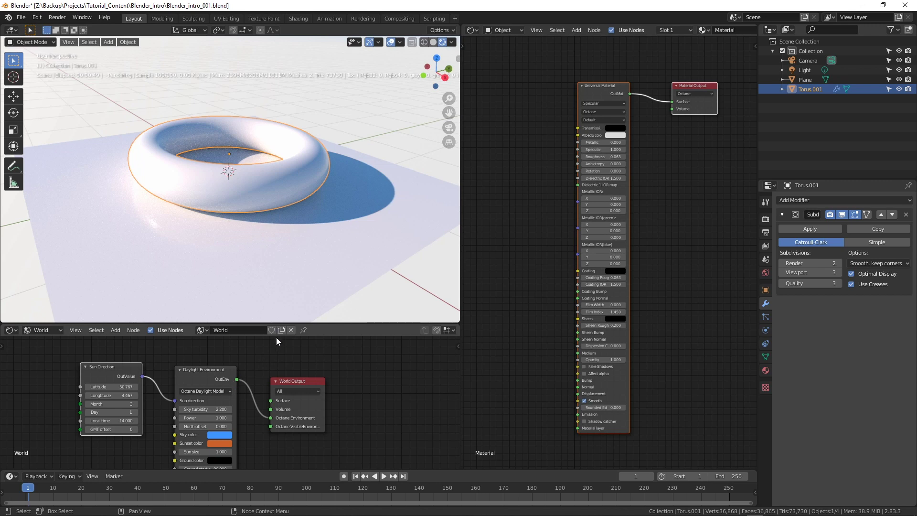
# Step: Replace the scene world with a new World.002 and reposition its Texture Environment node
pyautogui.click(291, 330)
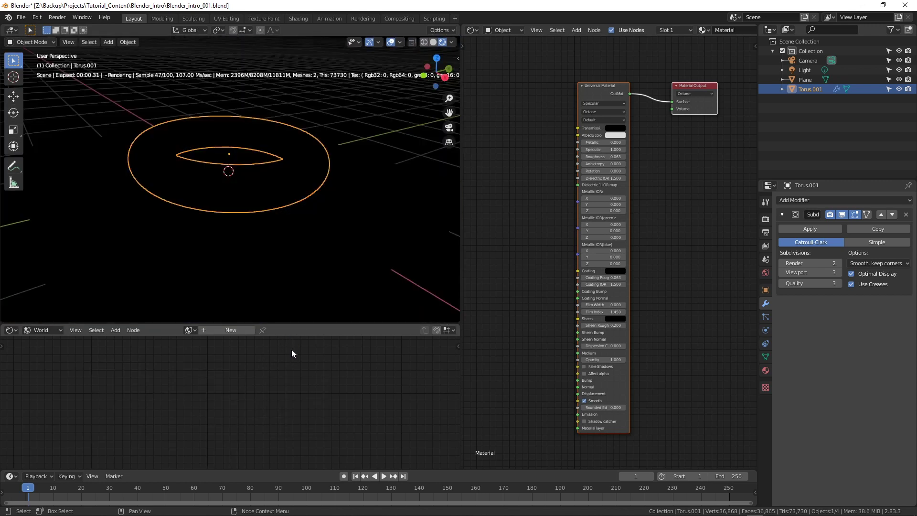
pyautogui.click(229, 331)
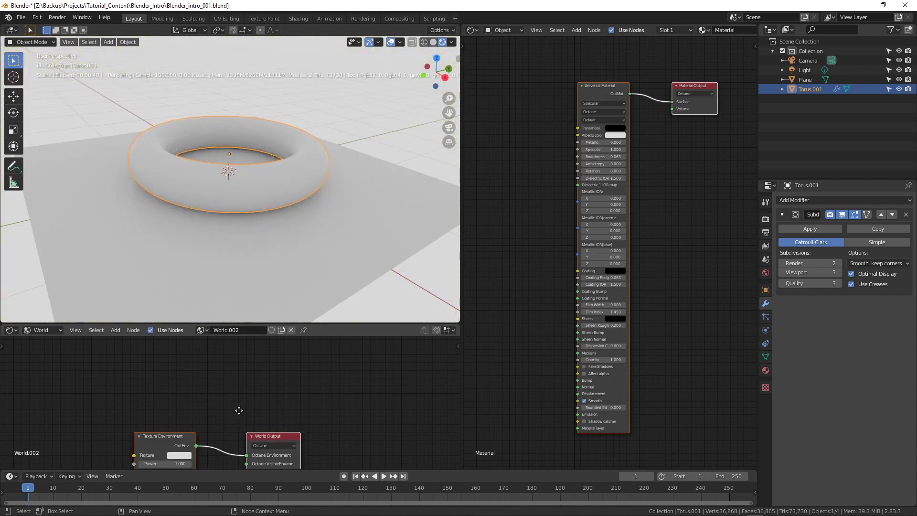
pyautogui.moveTo(239, 411); pyautogui.dragTo(253, 347, button='middle')
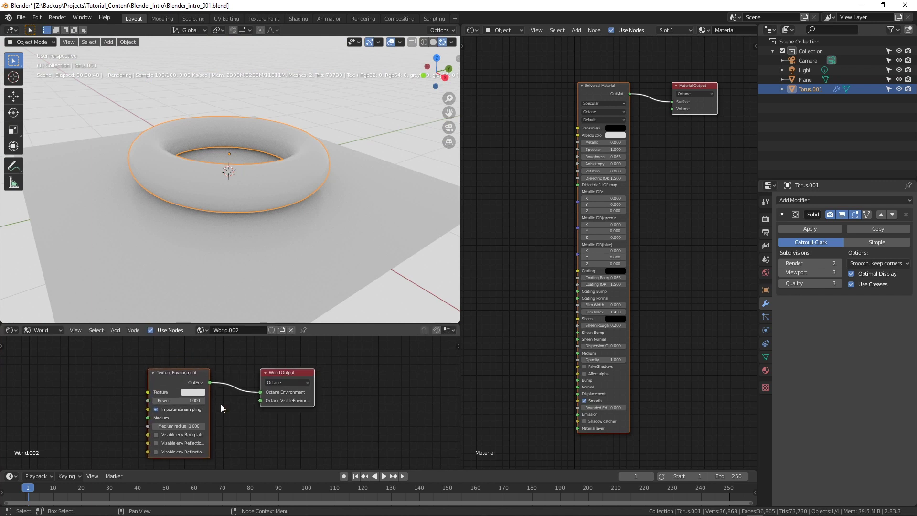
pyautogui.moveTo(179, 375); pyautogui.dragTo(188, 361)
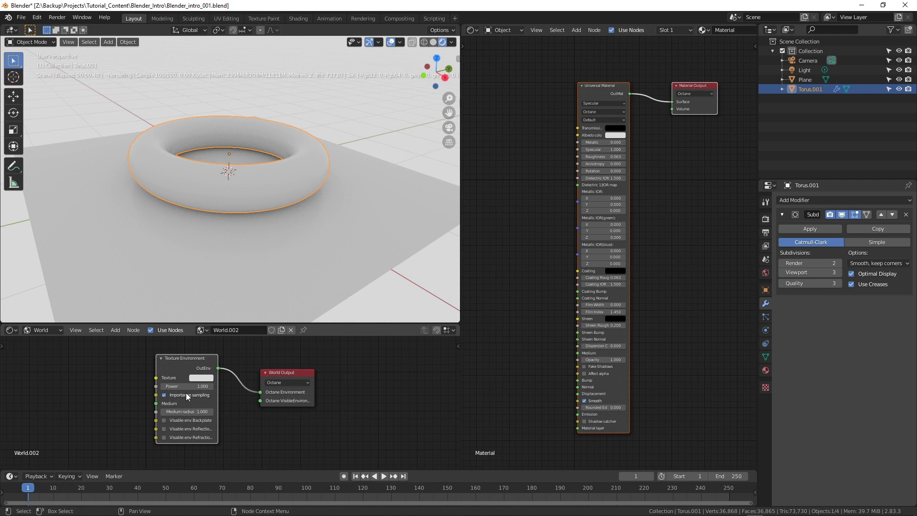
pyautogui.hotkey('shift', 'a')
pyautogui.click(55, 322)
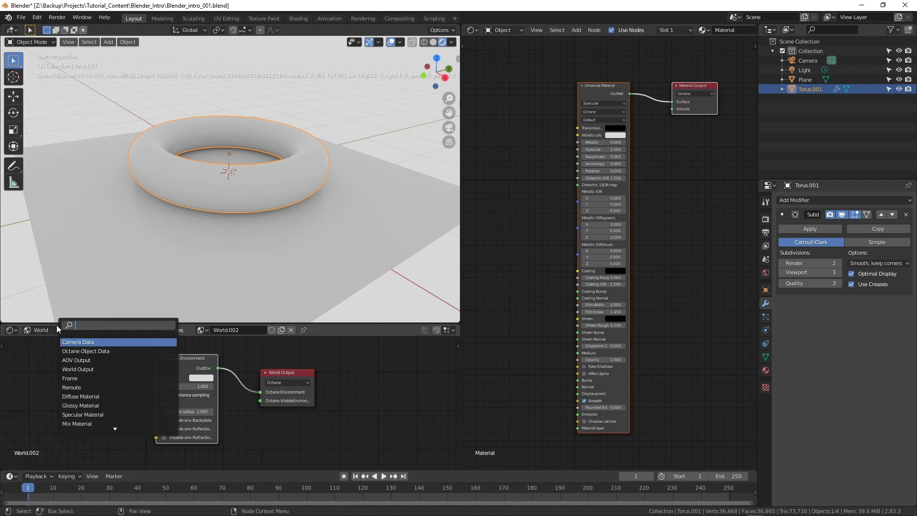
# Step: Add a Daylight Environment node and link it to the World Output's Octane Environment
pyautogui.write('daylight')
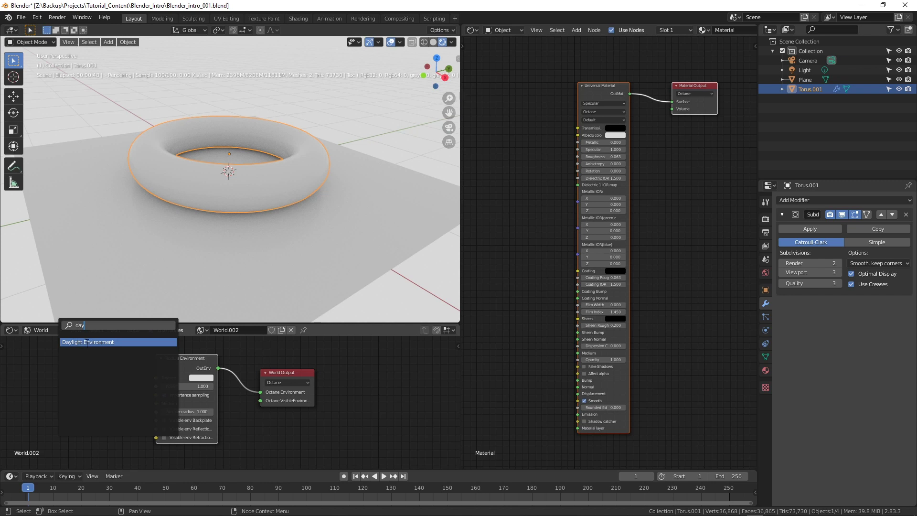
pyautogui.press('Return')
pyautogui.click(98, 366)
pyautogui.moveTo(129, 366); pyautogui.dragTo(262, 392)
pyautogui.moveTo(205, 362); pyautogui.dragTo(199, 422)
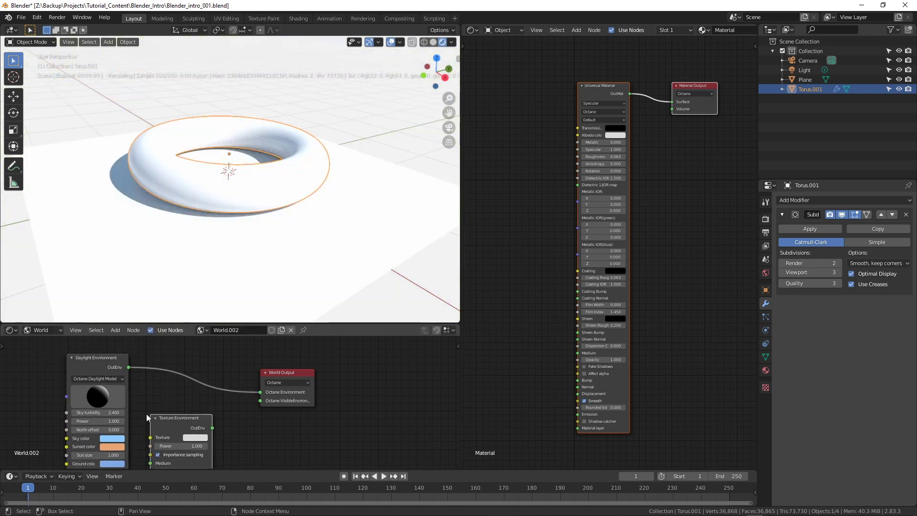
pyautogui.moveTo(154, 405); pyautogui.dragTo(185, 387, button='middle')
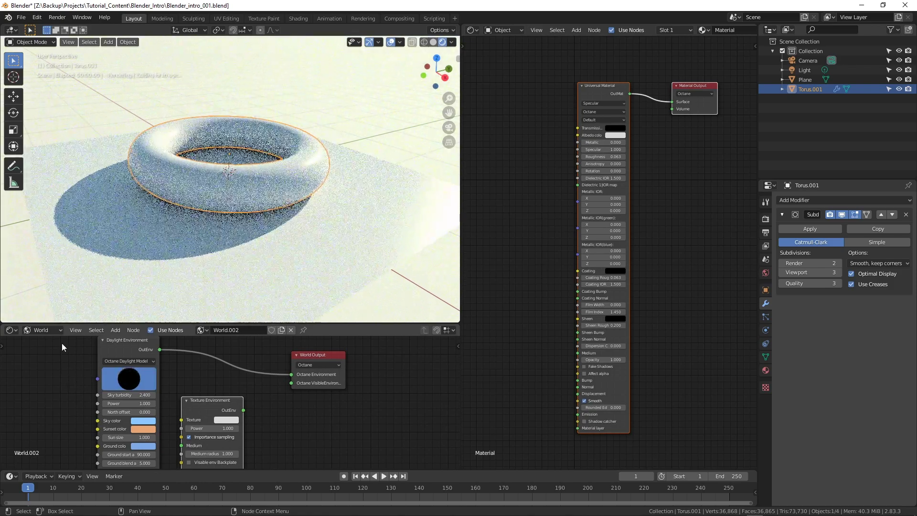
# Step: Lower the daylight sun direction so the torus casts long shadows
pyautogui.moveTo(128, 382); pyautogui.dragTo(123, 379)
pyautogui.moveTo(234, 220); pyautogui.dragTo(202, 188, button='middle')
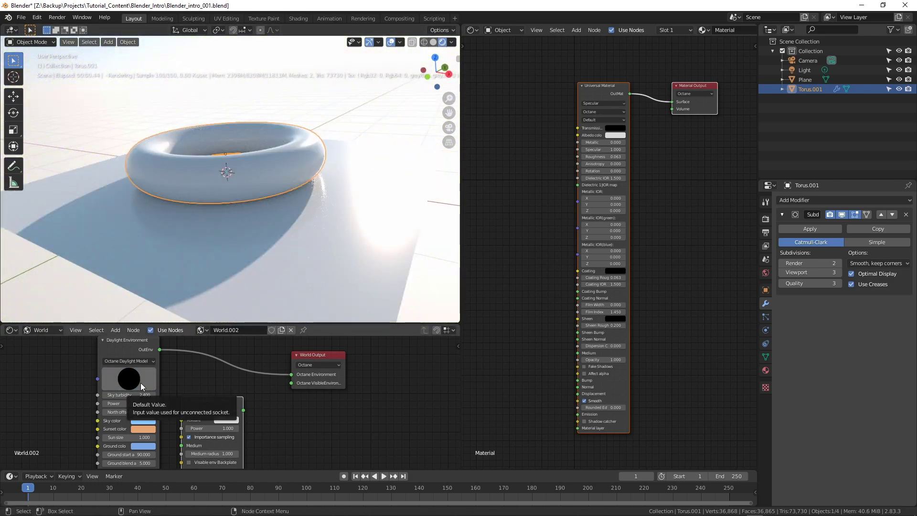
pyautogui.moveTo(141, 383)
pyautogui.mouseDown()
pyautogui.moveTo(162, 383)
pyautogui.moveTo(102, 377)
pyautogui.moveTo(127, 391)
pyautogui.mouseUp()
pyautogui.moveTo(48, 342); pyautogui.dragTo(112, 359, button='middle')
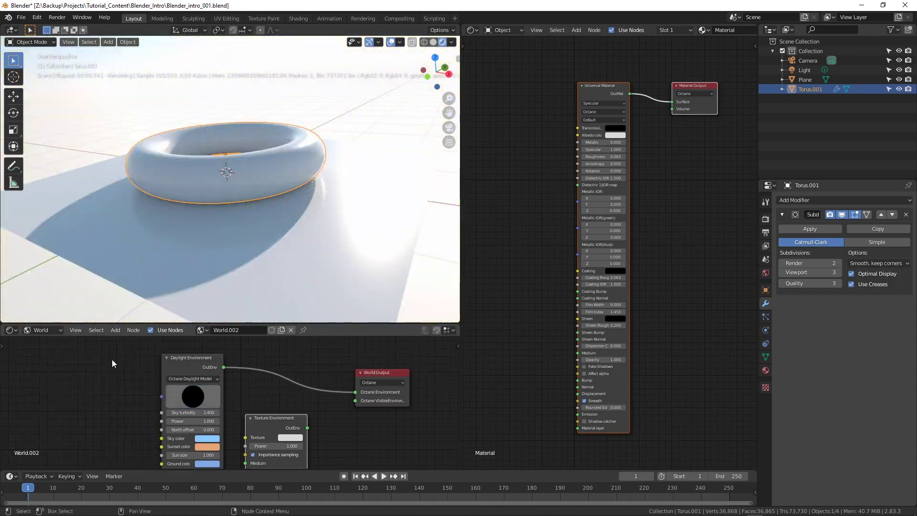
pyautogui.hotkey('shift', 'a')
pyautogui.click(71, 331)
# Step: Add a Sun Direction node and link it to the Daylight Environment's sun direction
pyautogui.write('sun')
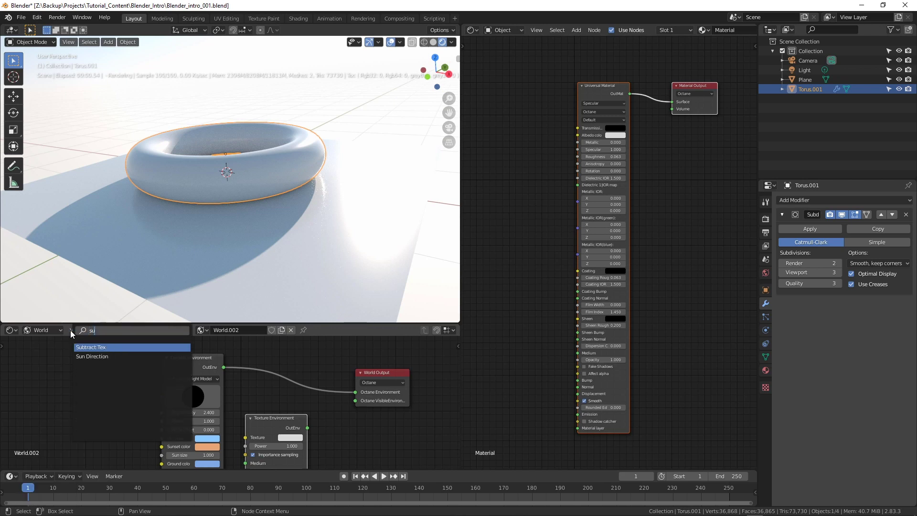
pyautogui.click(92, 348)
pyautogui.click(91, 378)
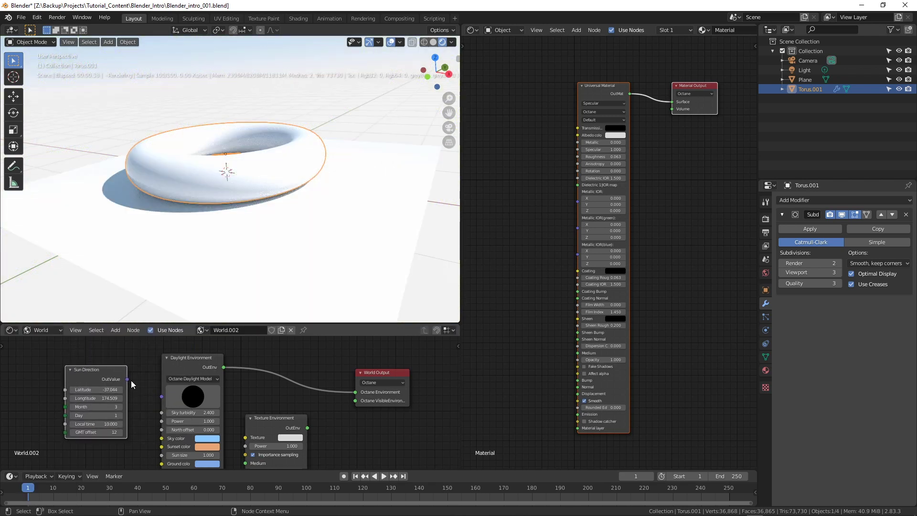
pyautogui.moveTo(127, 379); pyautogui.dragTo(162, 389)
pyautogui.moveTo(142, 423); pyautogui.dragTo(155, 413, button='middle')
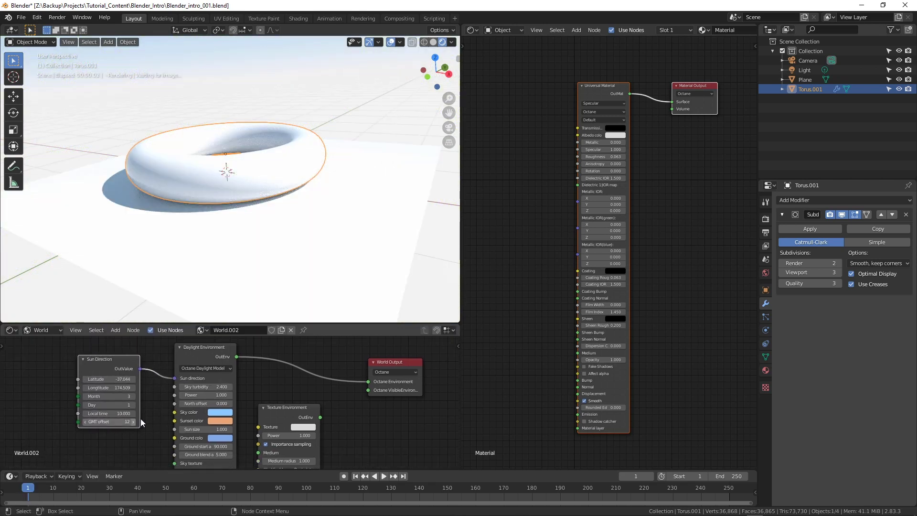
# Step: Set sun local time to 18.380, daylight local time 18.130, and North offset 0.120
pyautogui.moveTo(111, 413); pyautogui.dragTo(391, 413)
pyautogui.moveTo(110, 413); pyautogui.dragTo(79, 414)
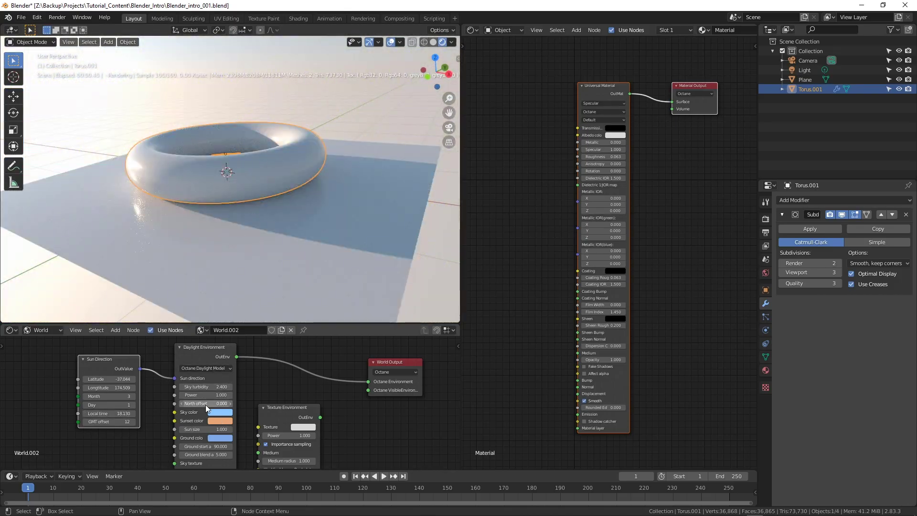
pyautogui.moveTo(235, 419); pyautogui.dragTo(242, 404, button='middle')
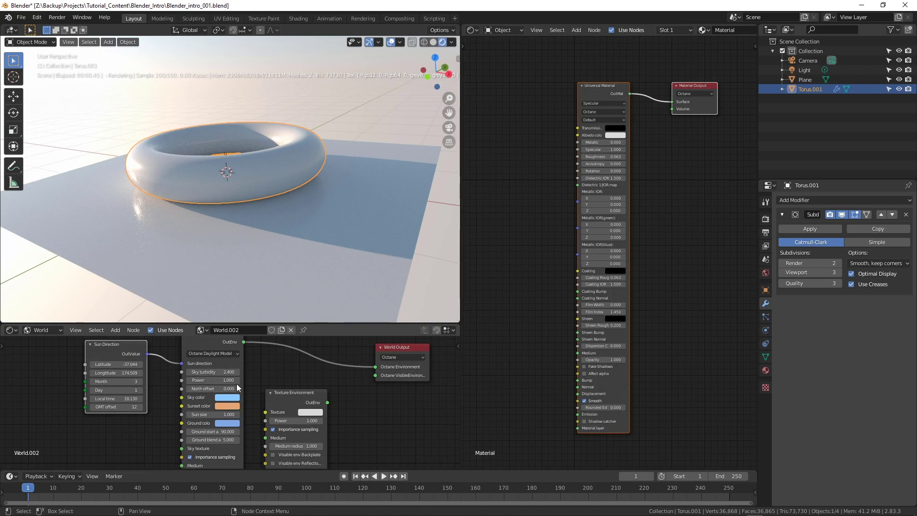
pyautogui.moveTo(227, 382); pyautogui.dragTo(215, 382)
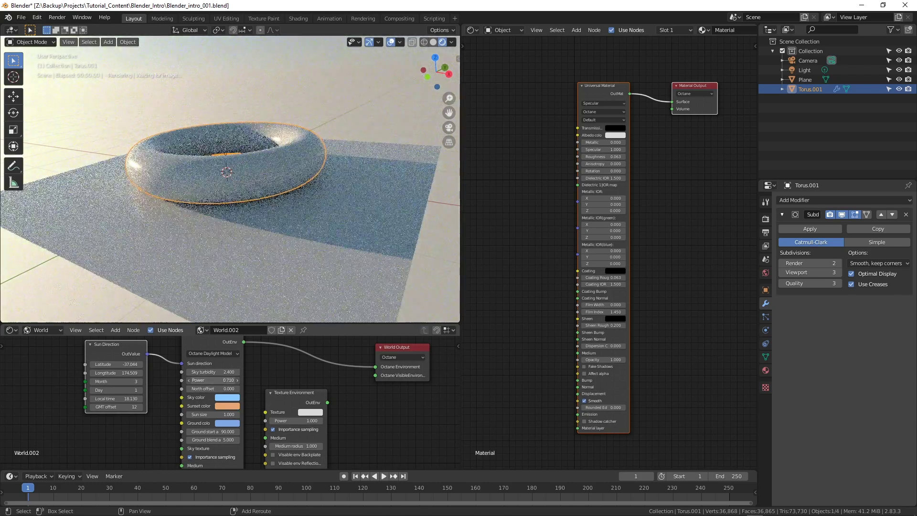
pyautogui.hotkey('ctrl', 'z')
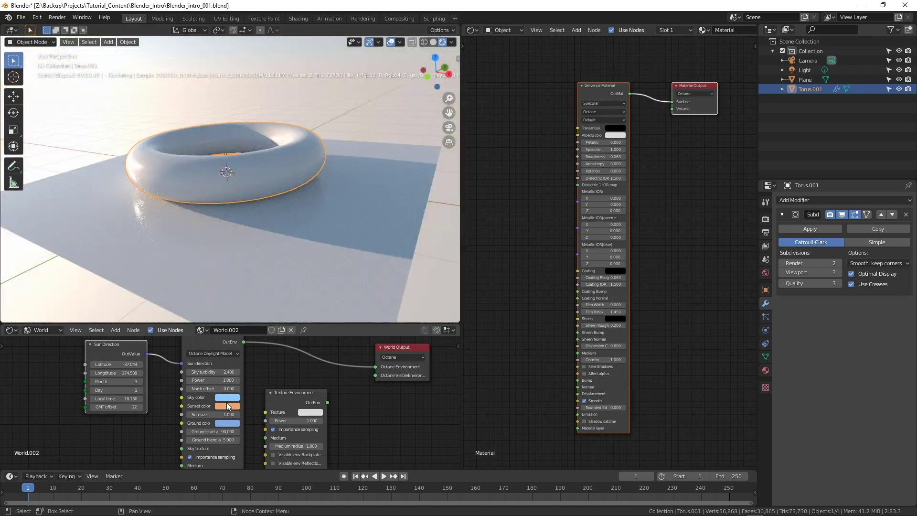
pyautogui.click(238, 389)
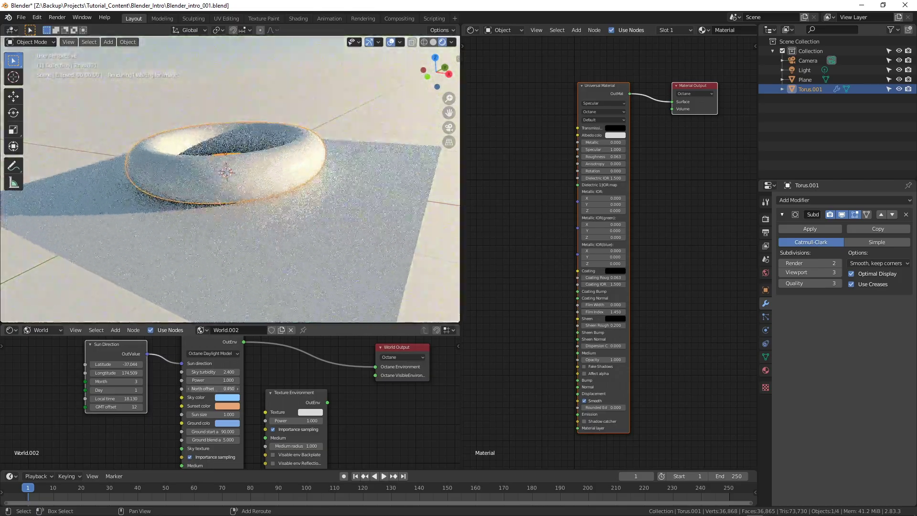
pyautogui.moveTo(215, 388)
pyautogui.mouseDown()
pyautogui.moveTo(241, 389)
pyautogui.moveTo(218, 388)
pyautogui.mouseUp()
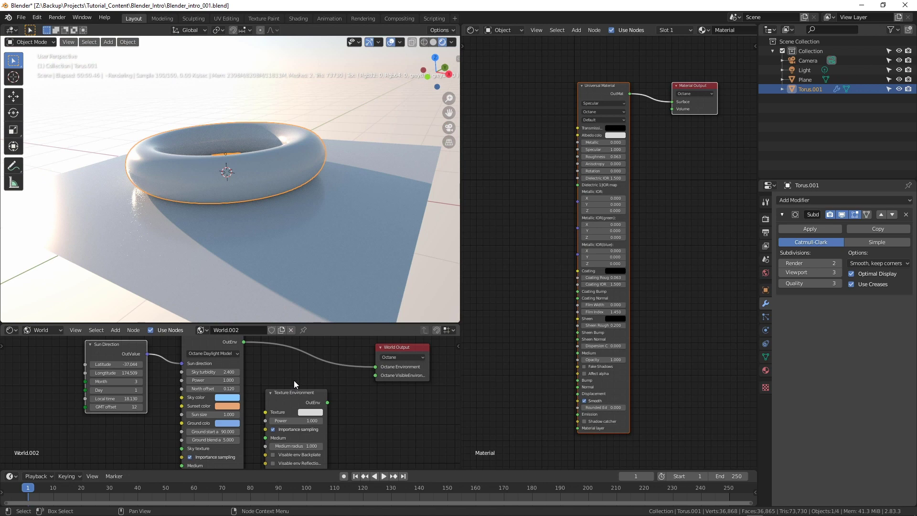
pyautogui.scroll(-3, 294, 380)
# Step: Feed the Texture Environment into the World Output, tidy the nodes, and save Blender_intro_002.blend
pyautogui.moveTo(285, 412); pyautogui.dragTo(343, 390)
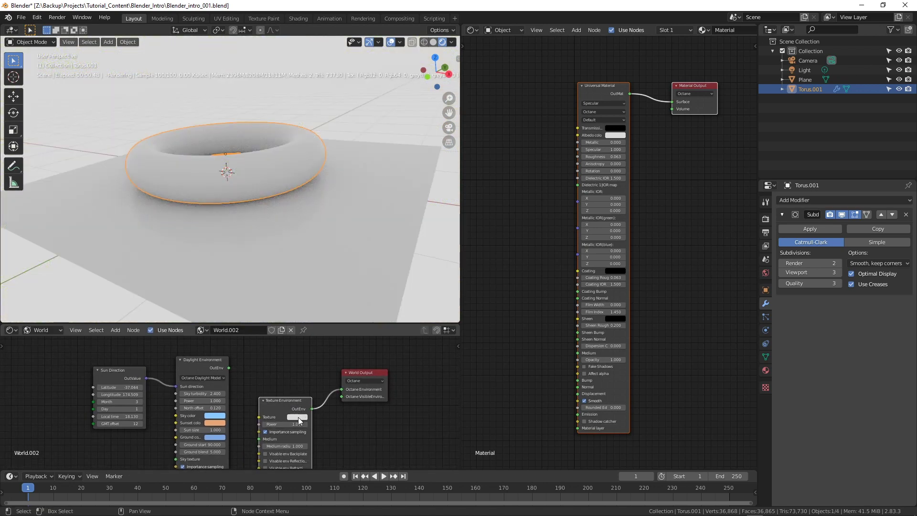
pyautogui.keyDown('shift'); pyautogui.scroll(-2, 306, 406); pyautogui.keyUp('shift')
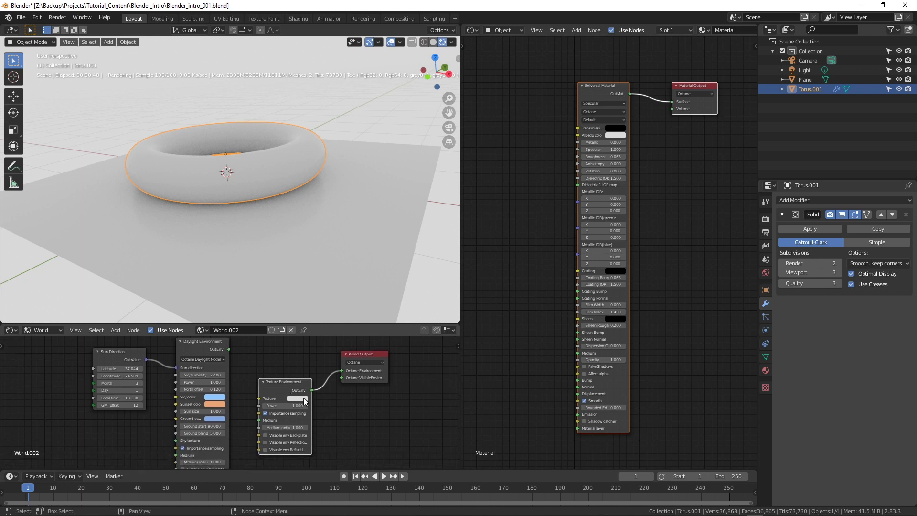
pyautogui.moveTo(296, 387); pyautogui.dragTo(306, 376)
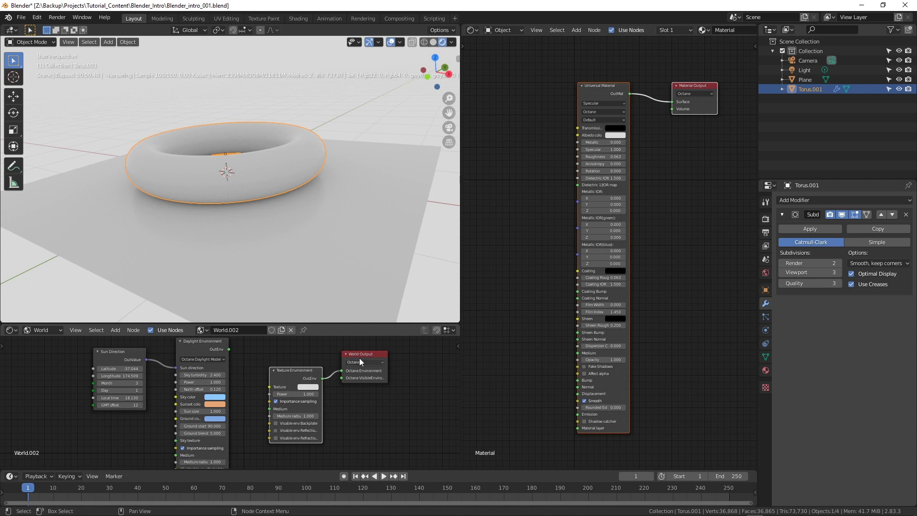
pyautogui.moveTo(370, 354); pyautogui.dragTo(405, 361)
pyautogui.moveTo(302, 372); pyautogui.dragTo(328, 361)
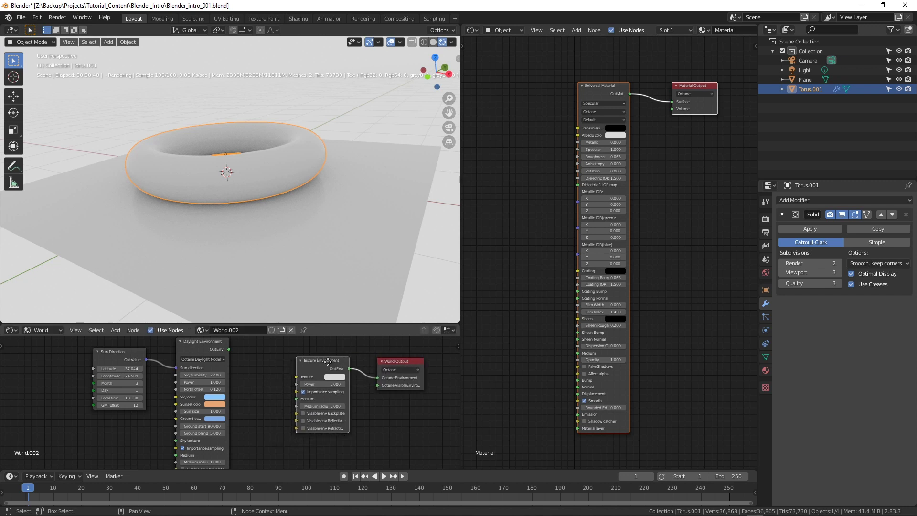
pyautogui.hotkey('ctrl', 'alt', 's')
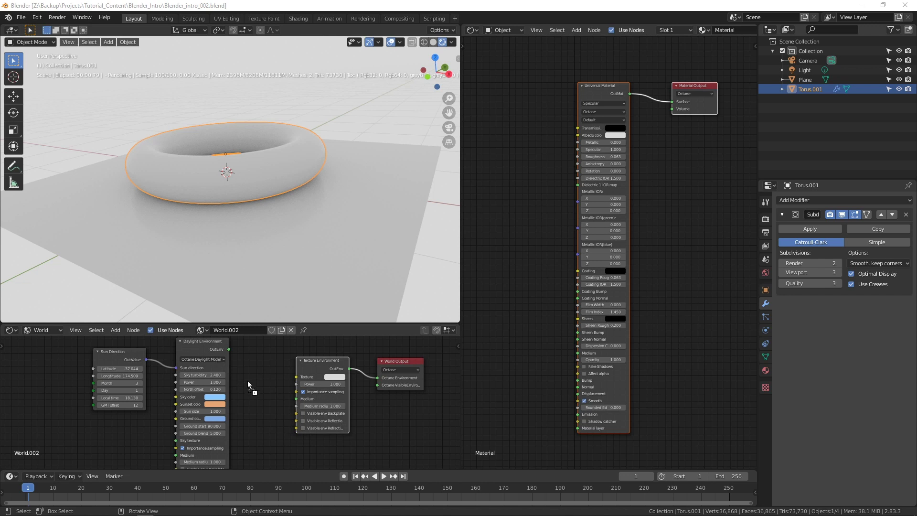
pyautogui.moveTo(260, 379); pyautogui.dragTo(275, 376)
# Step: Arrange the World nodes and wire the boiler_room_8k.hdr image into the Texture Environment's Texture input
pyautogui.moveTo(400, 360); pyautogui.dragTo(418, 361)
pyautogui.moveTo(333, 366); pyautogui.dragTo(358, 367)
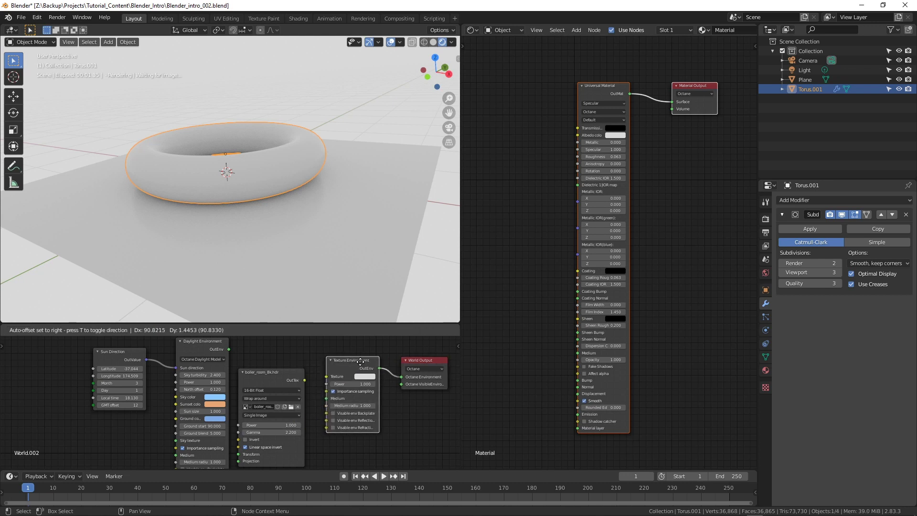
pyautogui.moveTo(294, 373); pyautogui.dragTo(298, 361)
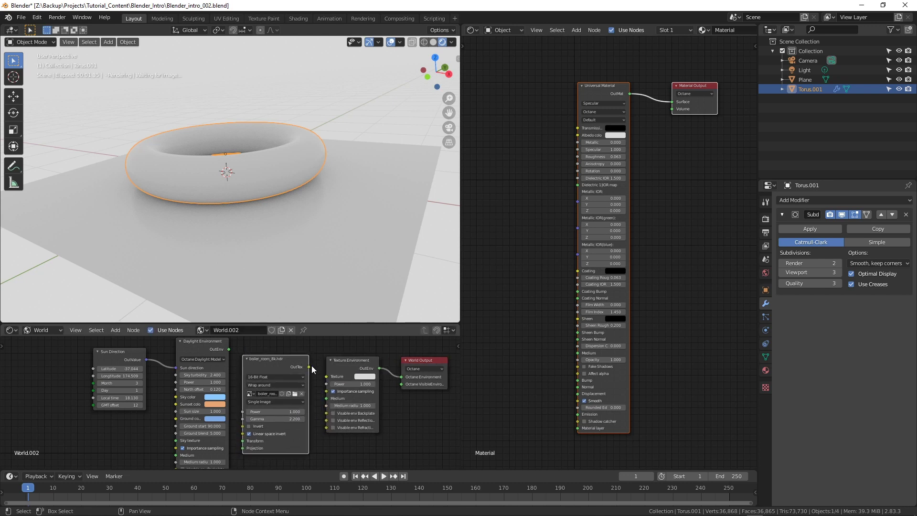
pyautogui.moveTo(310, 366); pyautogui.dragTo(327, 376)
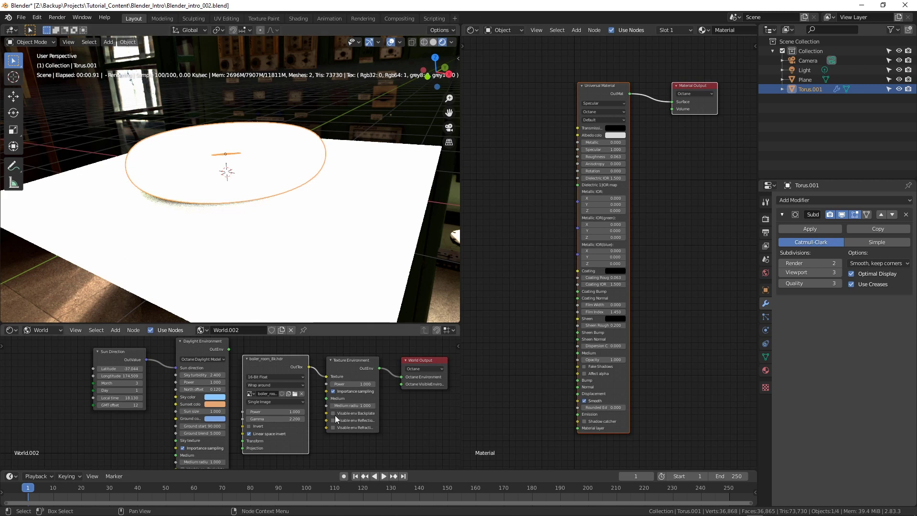
pyautogui.doubleClick(286, 419)
# Step: Set the boiler room image's Gamma to 1.000, then orbit and zoom to inspect the lit torus
pyautogui.write('1')
pyautogui.press('Return')
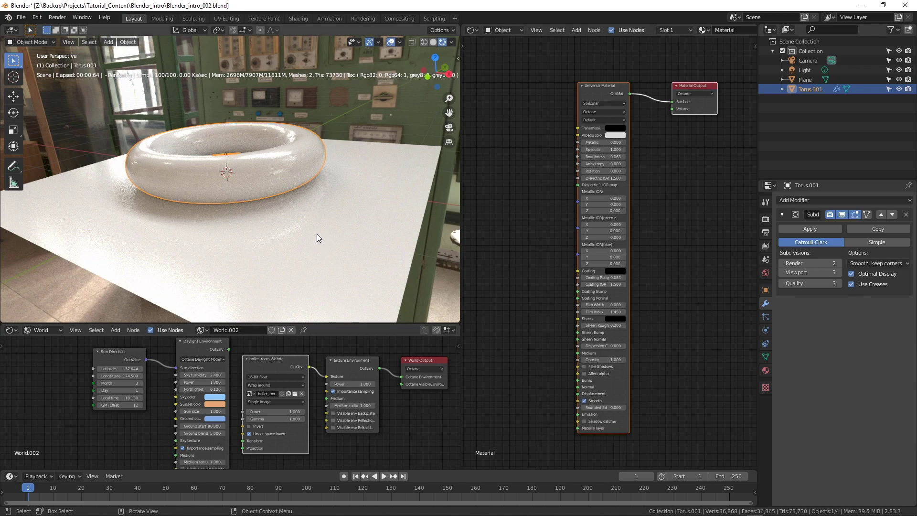
pyautogui.moveTo(210, 223); pyautogui.dragTo(312, 252, button='middle')
pyautogui.scroll(1, 315, 255)
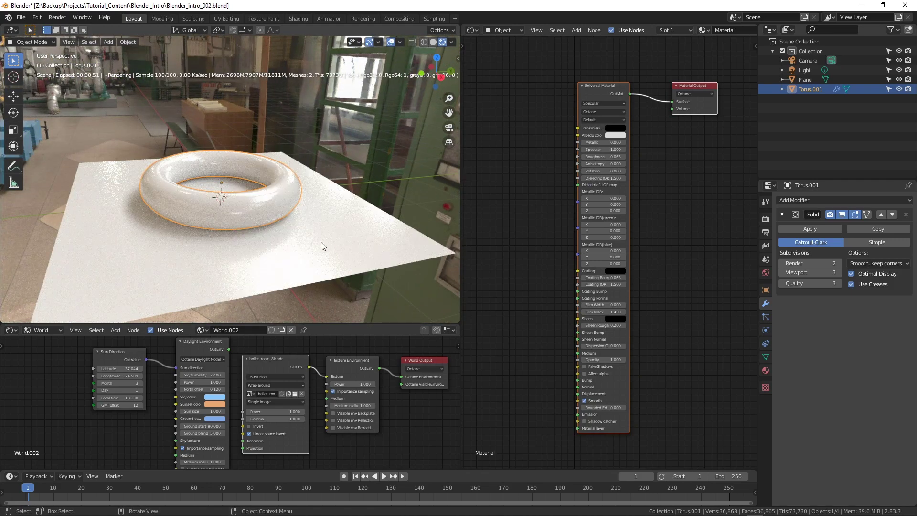
pyautogui.scroll(1, 323, 242)
pyautogui.scroll(-1, 327, 243)
pyautogui.scroll(2, 331, 242)
pyautogui.scroll(-1, 332, 244)
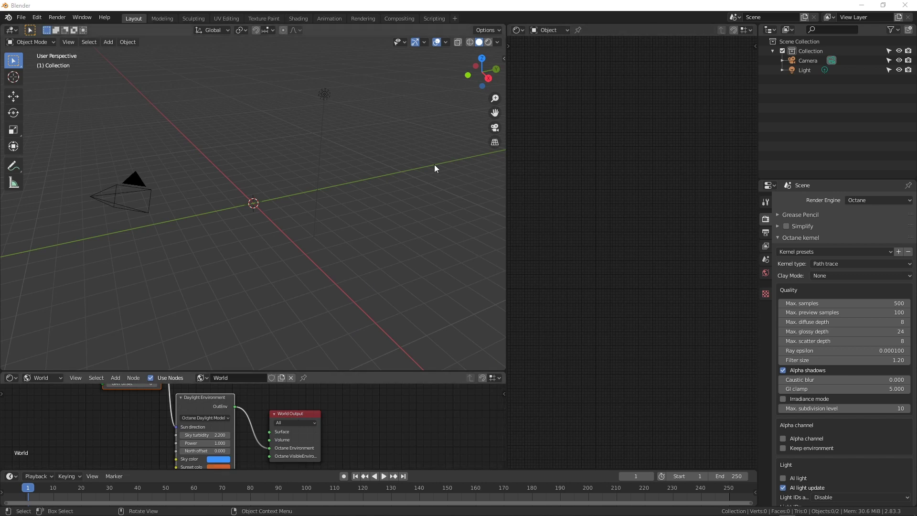
# Step: Save the scene through File > Defaults > Save Startup File and confirm the prompt
pyautogui.click(23, 18)
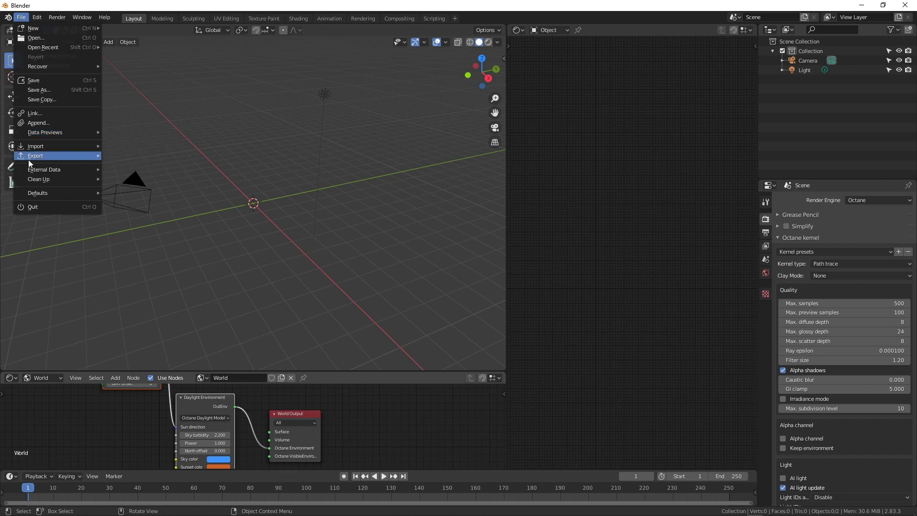
pyautogui.moveTo(54, 194)
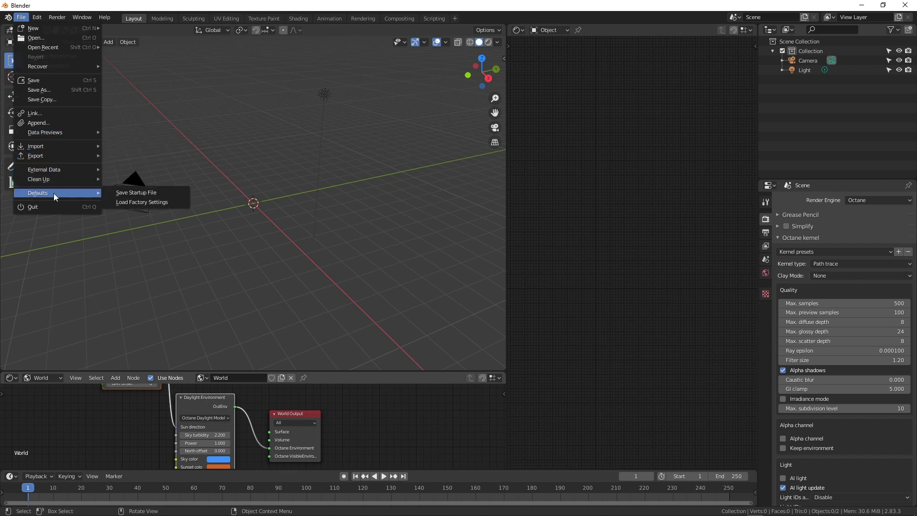
pyautogui.click(143, 193)
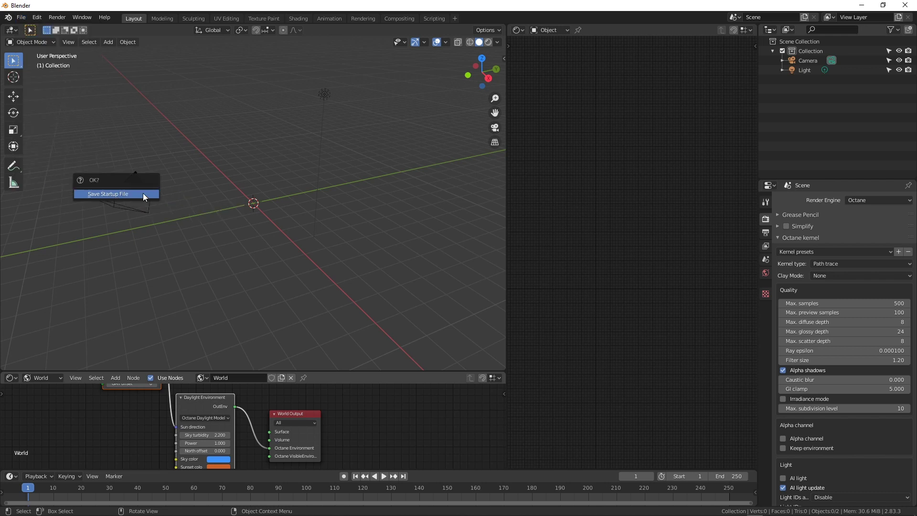
pyautogui.click(108, 194)
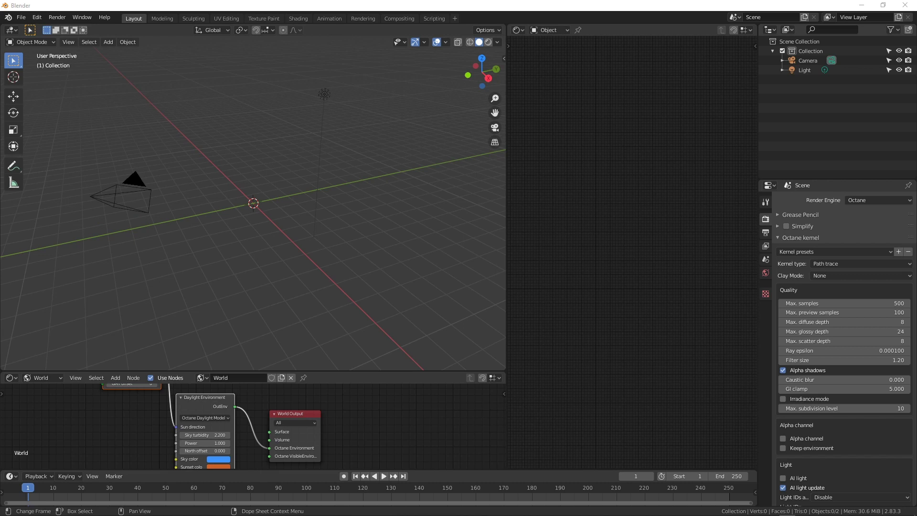